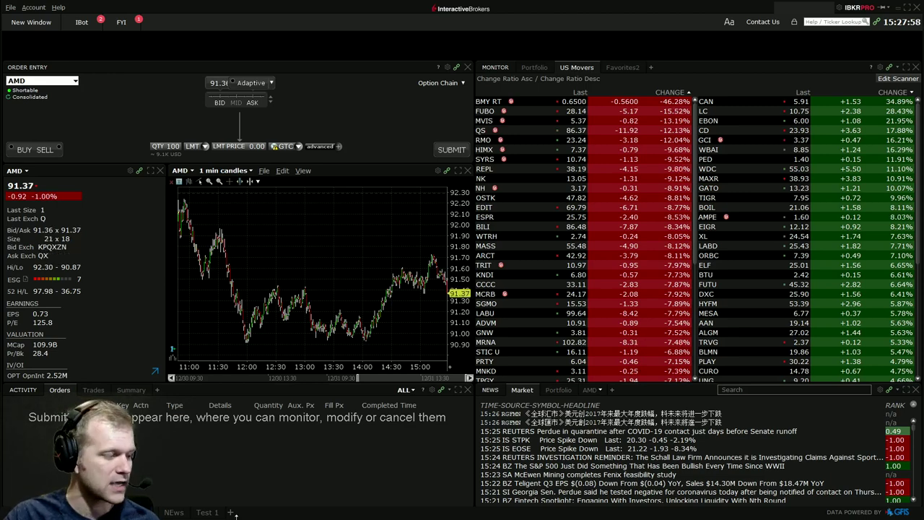
- Open the Test 1 layout and view AMD's 1-minute candles at several zoom levels, ending with the full day's range
left_click(207, 512)
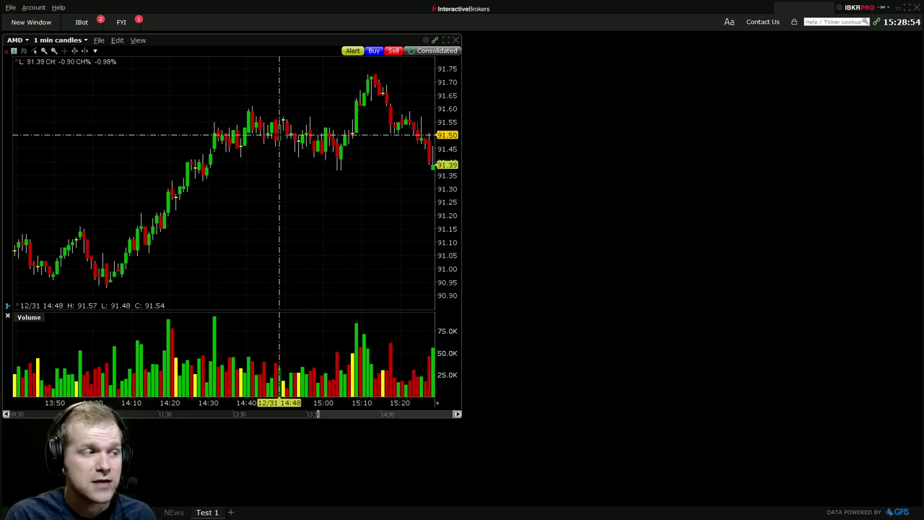
scroll(279, 238, "down", 5)
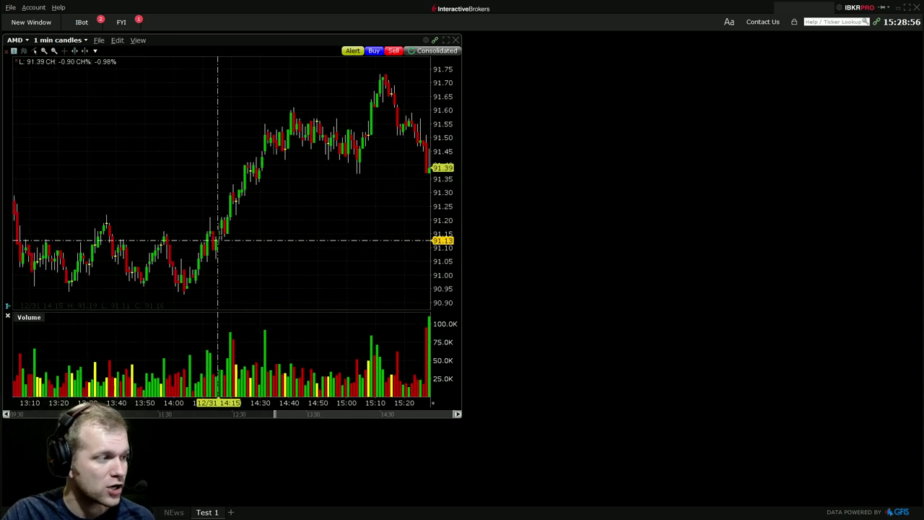
scroll(218, 233, "up", 3)
scroll(217, 230, "up", 3)
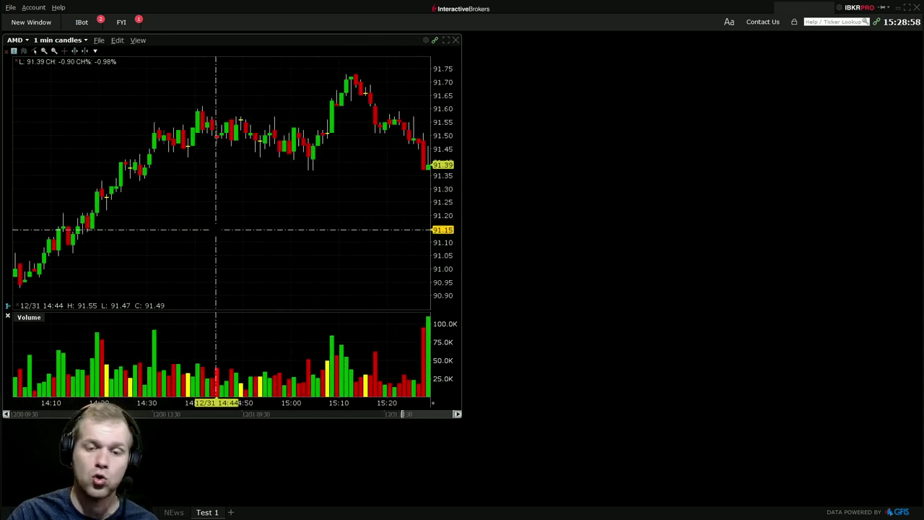
scroll(26, 57, "up", 4)
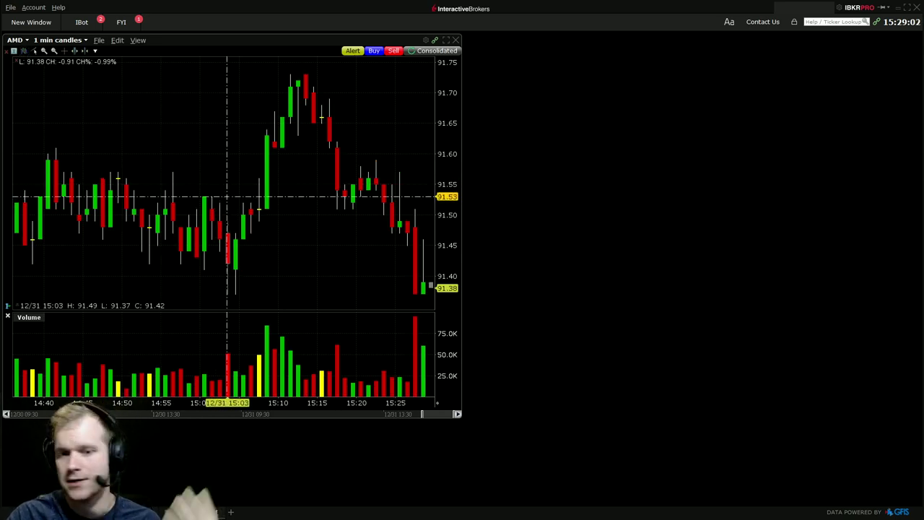
scroll(386, 123, "down", 6)
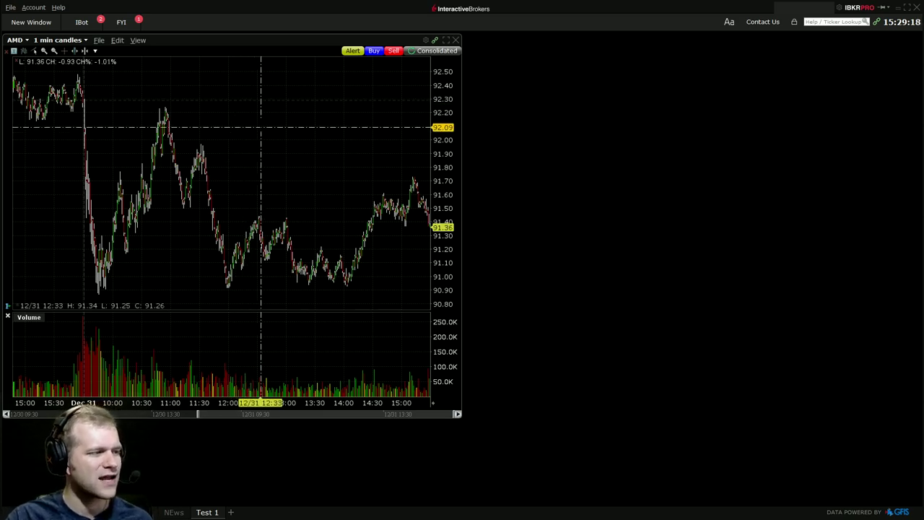
- Examine the AMD chart's candle-size and time-period options and the moving average, volatility and momentum studies that can be added
left_click(72, 39)
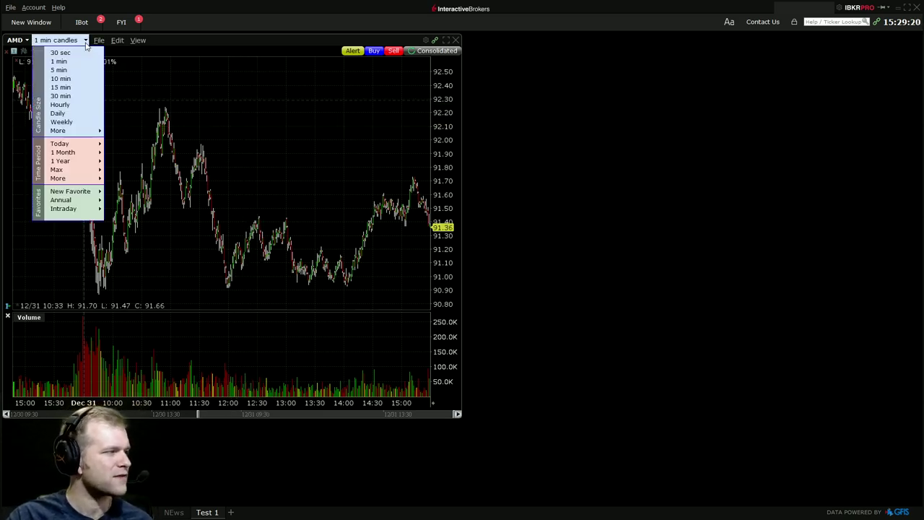
left_click(72, 40)
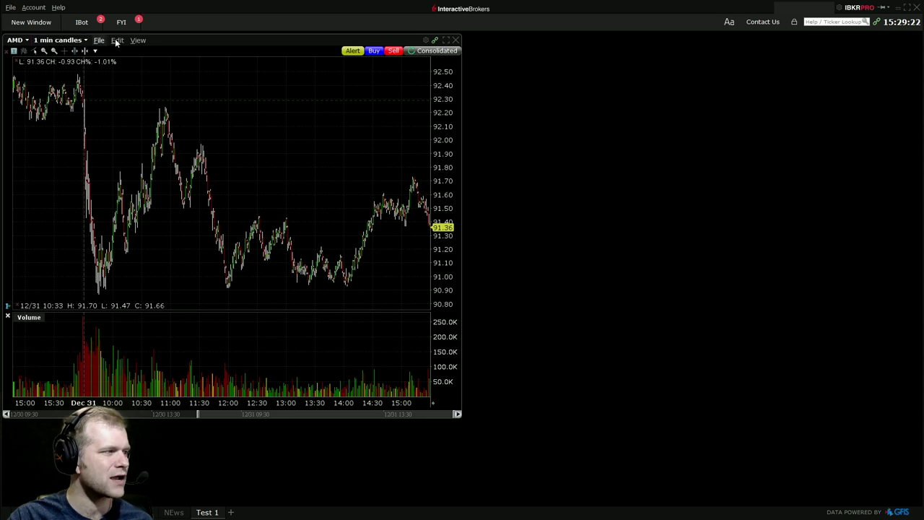
left_click(96, 52)
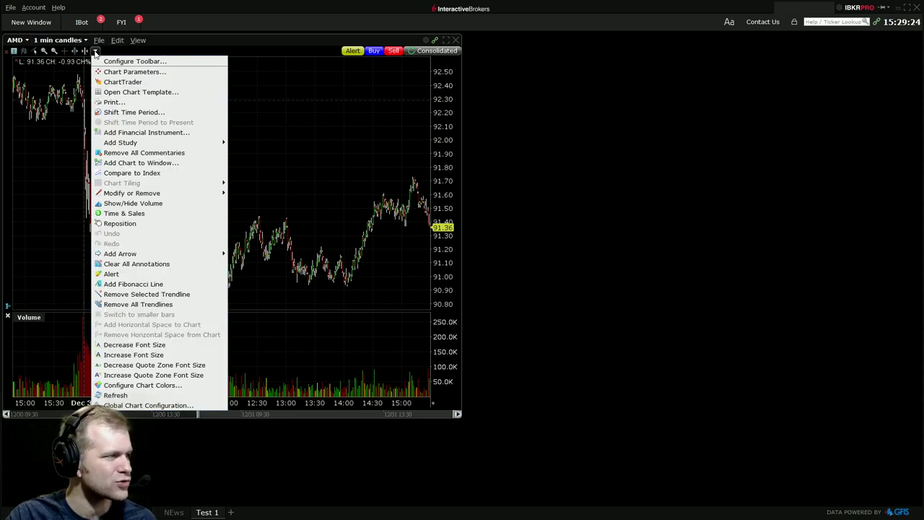
mouse_move(131, 149)
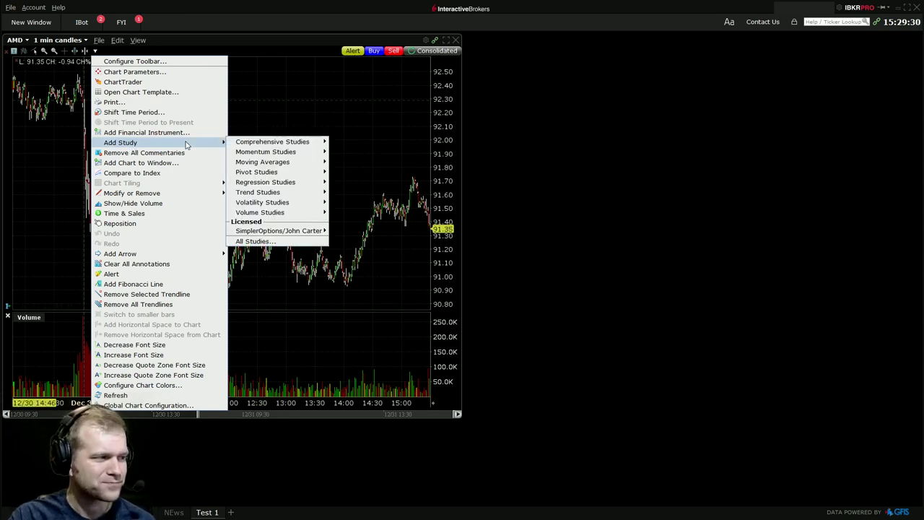
mouse_move(260, 164)
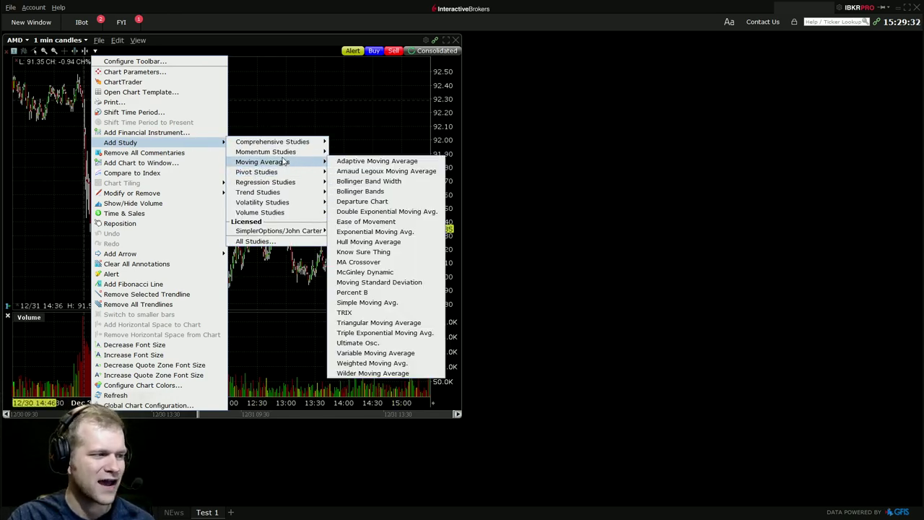
mouse_move(292, 203)
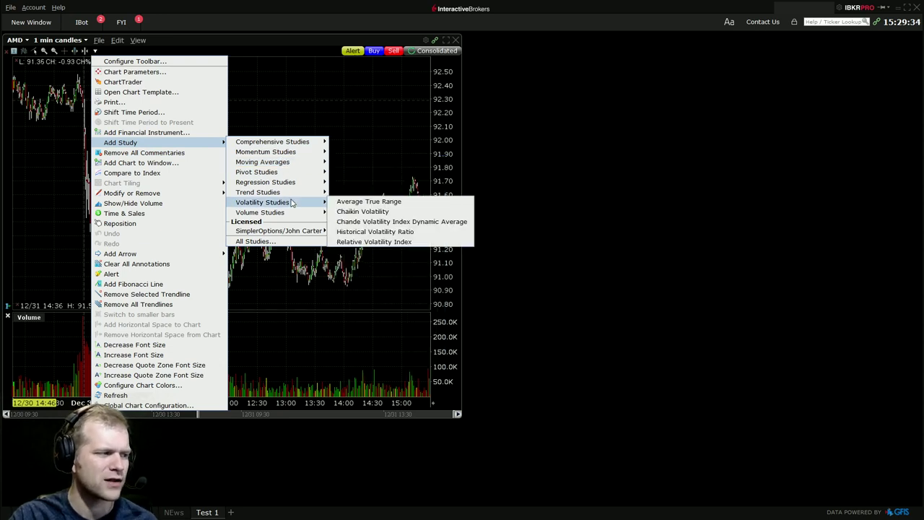
mouse_move(293, 153)
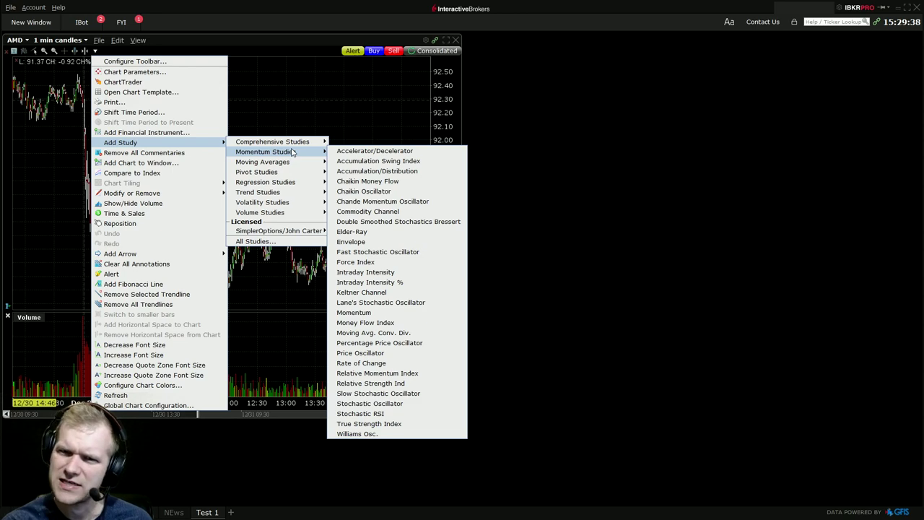
- Draw a trial diagonal trendline above the midday prices on the AMD chart and remove it
left_click(340, 82)
mouse_move(340, 85)
left_mouse_down()
mouse_move(250, 181)
mouse_move(334, 173)
mouse_move(254, 154)
left_mouse_up()
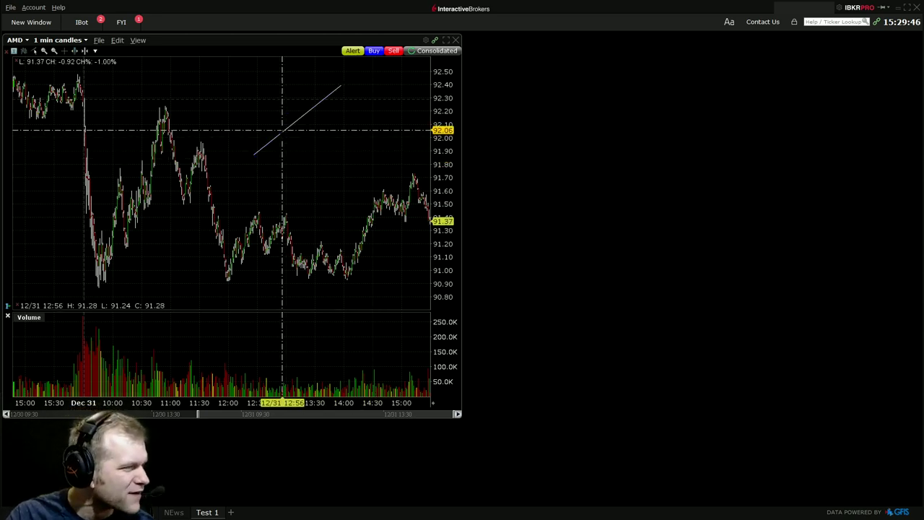
left_click(284, 135)
right_click(284, 136)
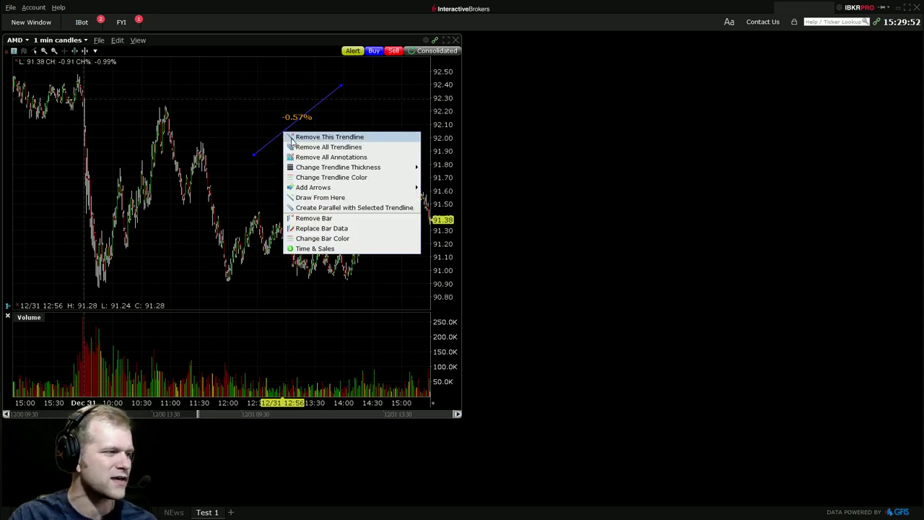
left_click(292, 142)
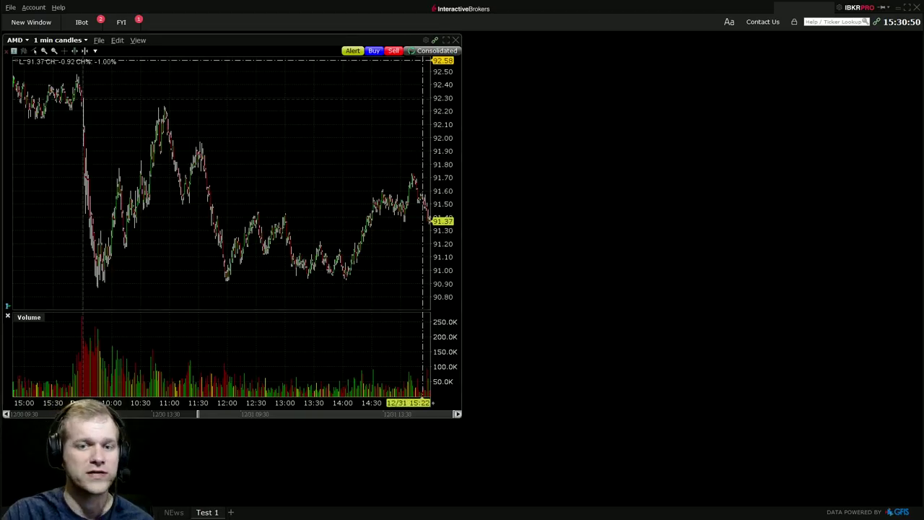
left_click(95, 50)
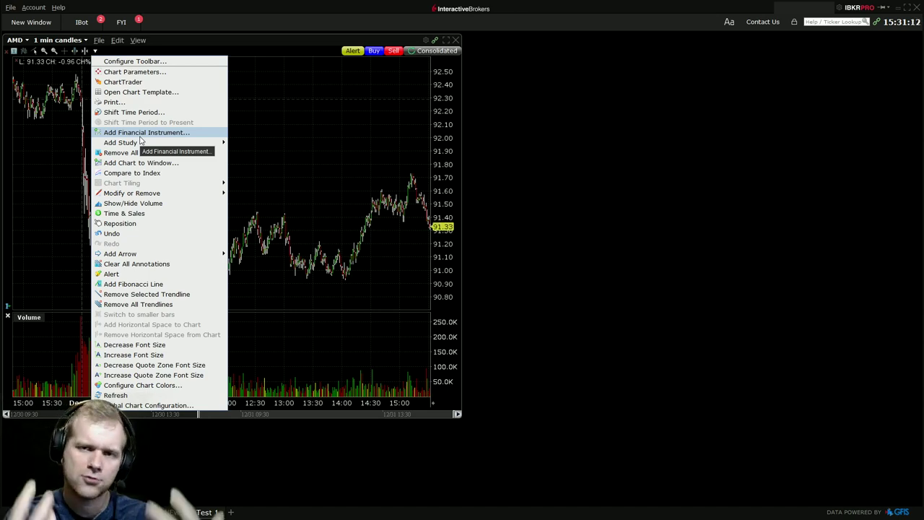
left_click(10, 8)
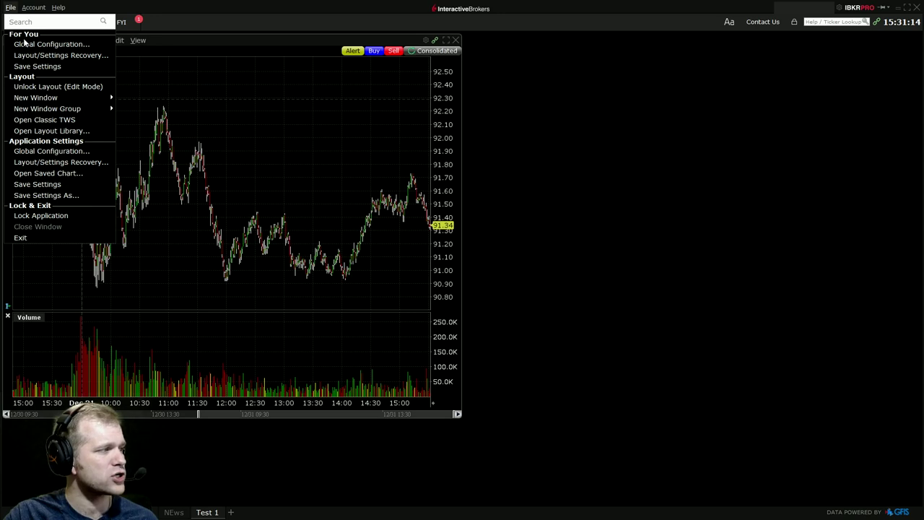
left_click(571, 155)
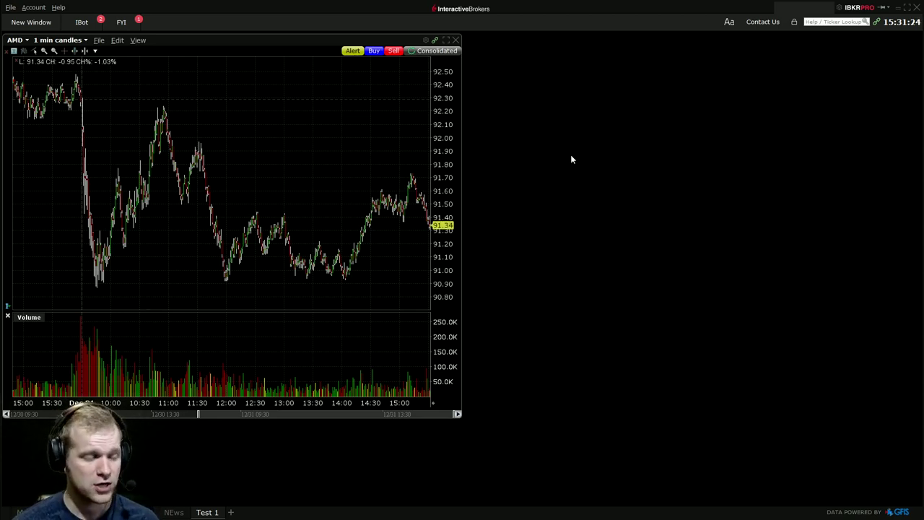
- Unlock the Test 1 layout, shrink the AMD chart window in width and height, and lock the layout with its changes saved
left_click(795, 21)
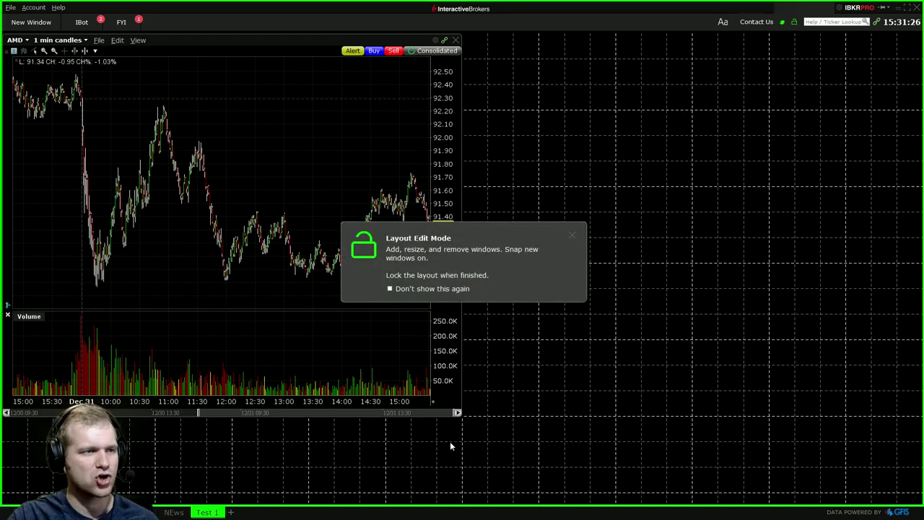
left_click_drag(407, 415, 370, 390)
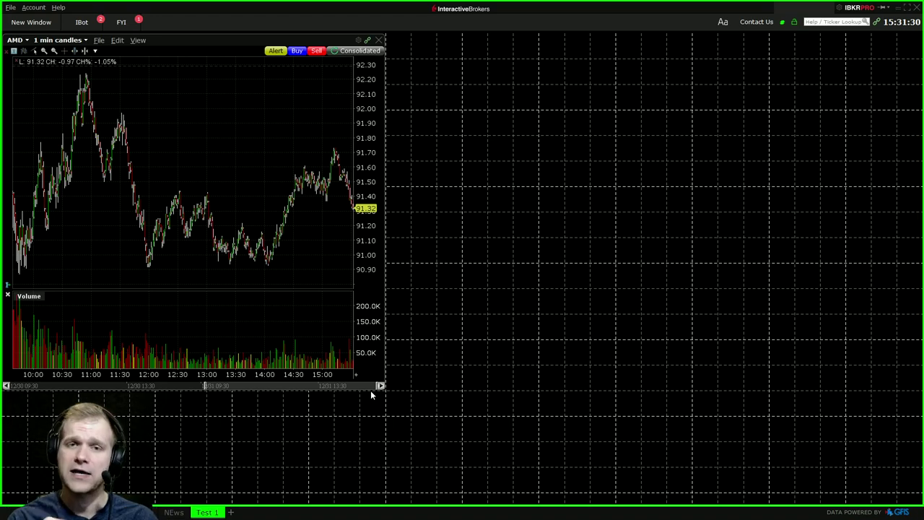
left_click(795, 26)
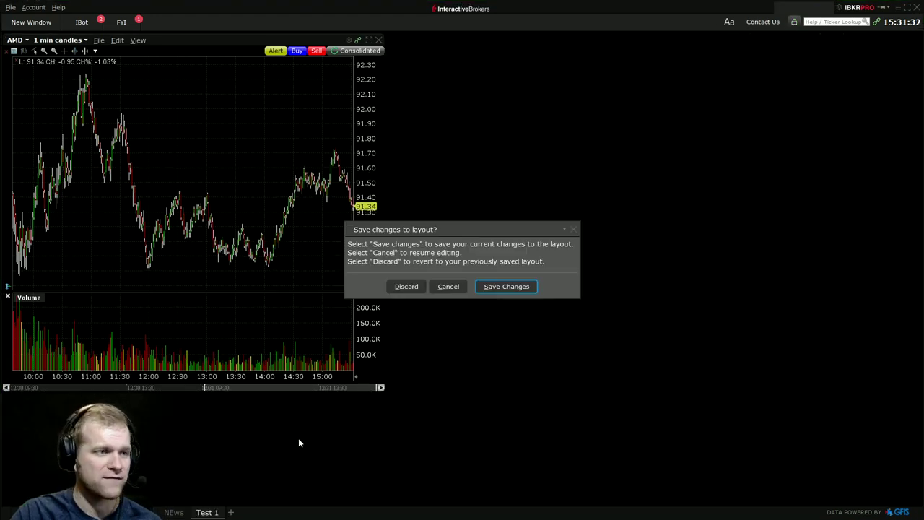
left_click(484, 287)
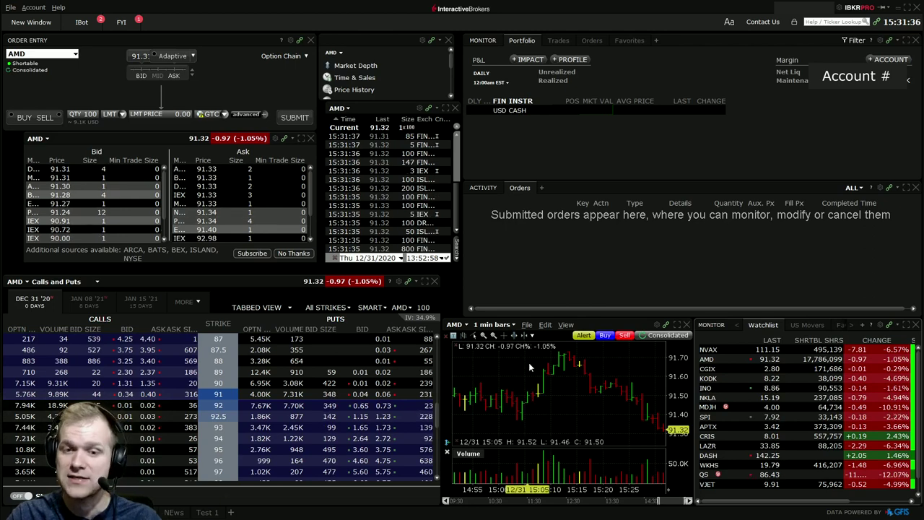
- Load SPY in the main layout's Order Entry window and check the linked chart in the Test 1 layout
left_click(31, 55)
type("SP")
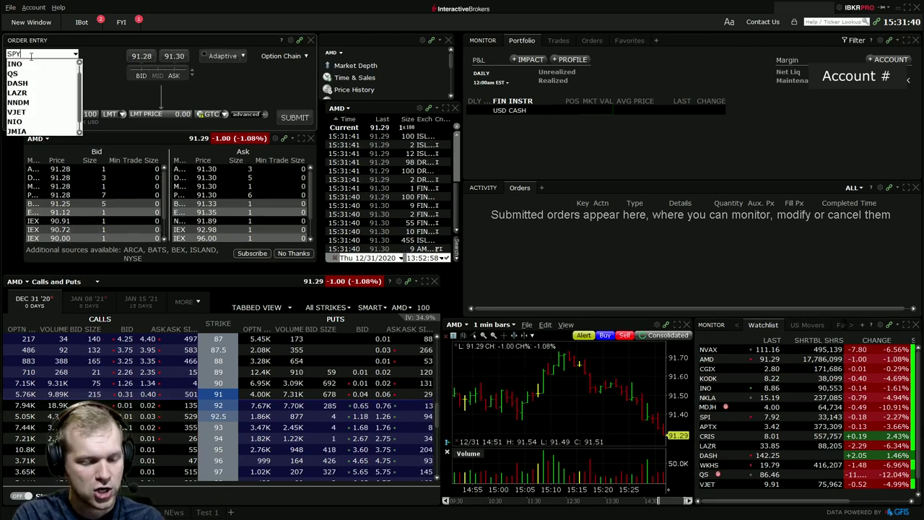
type("Y")
key("Return")
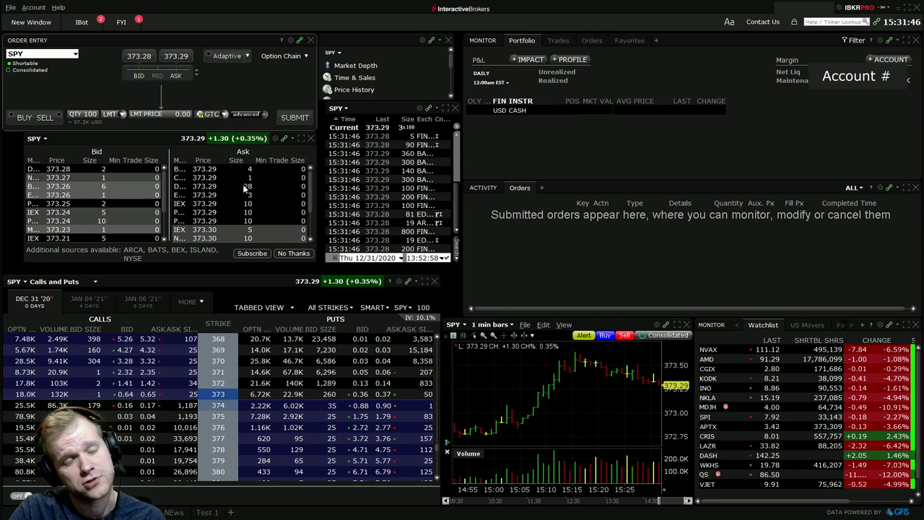
left_click(200, 513)
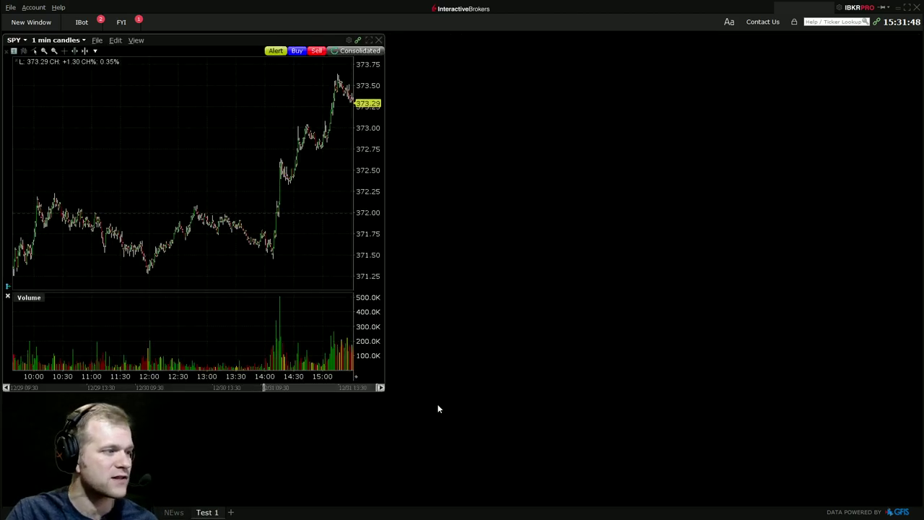
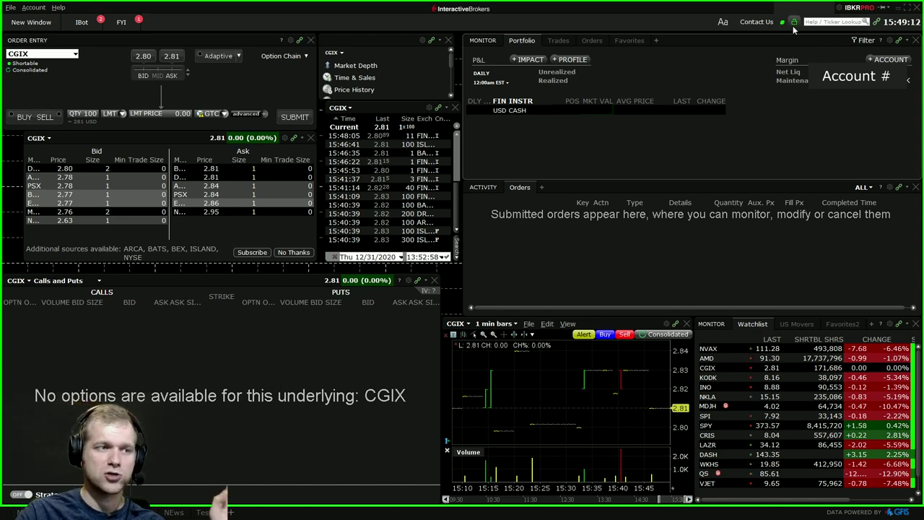
- Lock the main trading layout and discard its unsaved changes
left_click(793, 27)
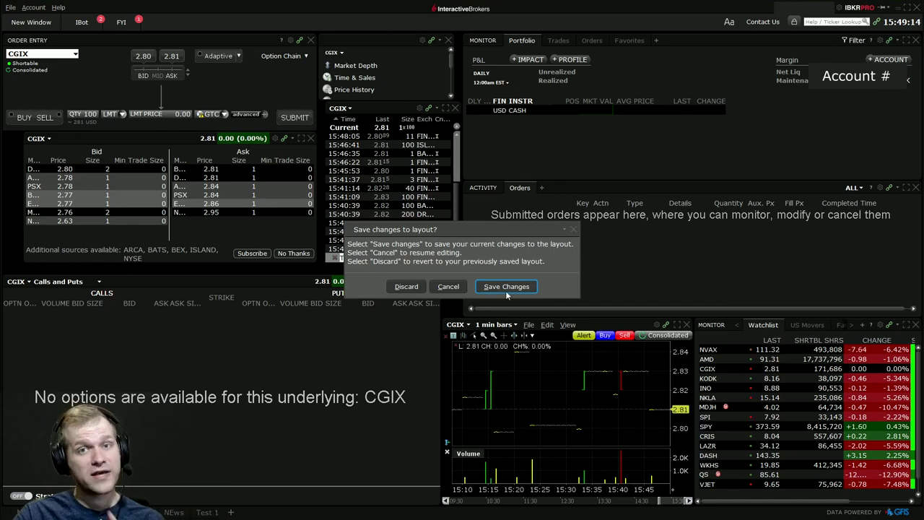
left_click(422, 287)
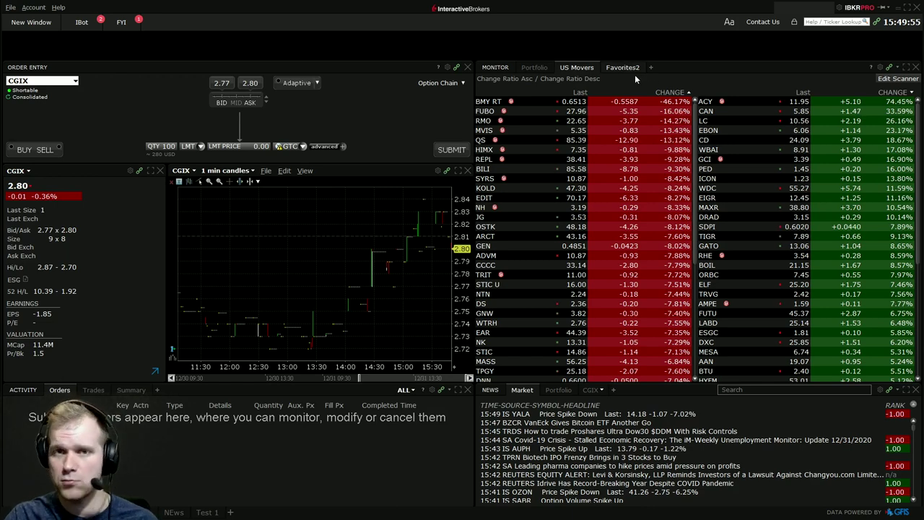
- View the Mosaic Market Scanner configuration for the US Movers monitor and close it without changes
left_click(881, 67)
left_click(888, 88)
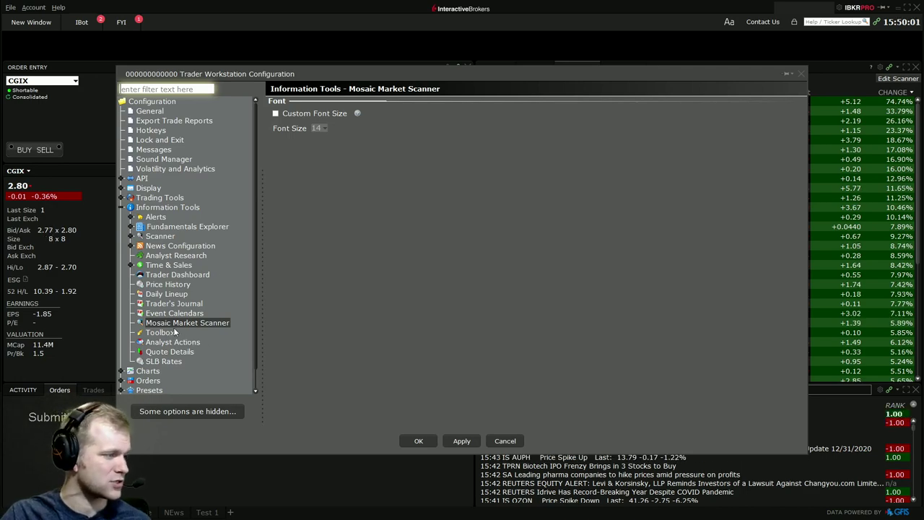
left_click(801, 73)
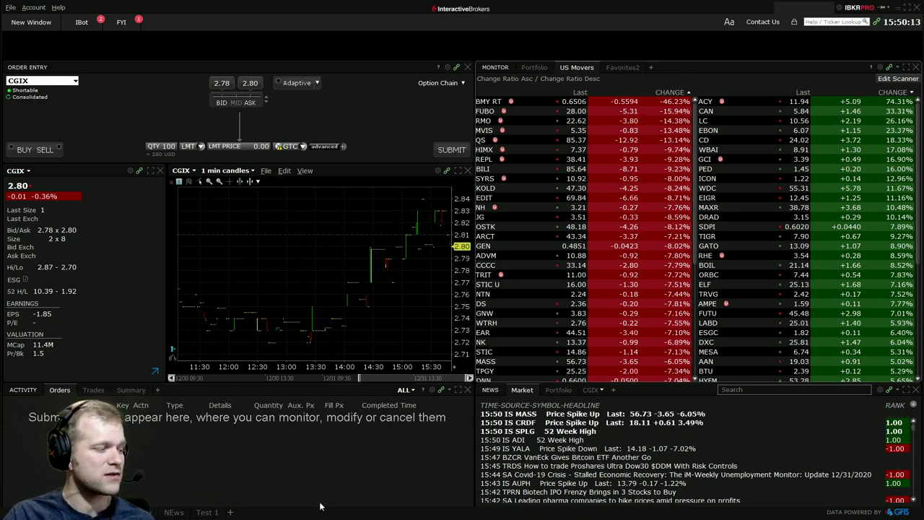
- Return to the main trading layout and look through the tools available as new windows, including Time & Sales
left_click(148, 513)
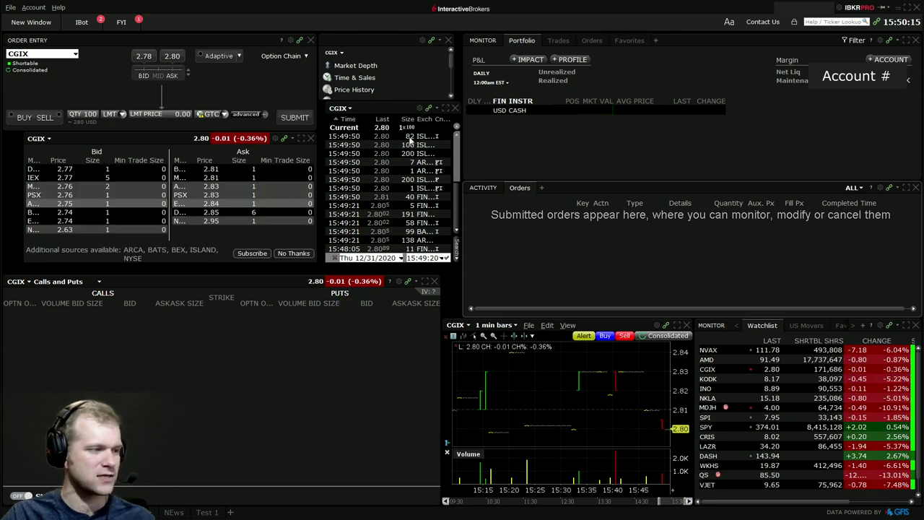
left_click(30, 23)
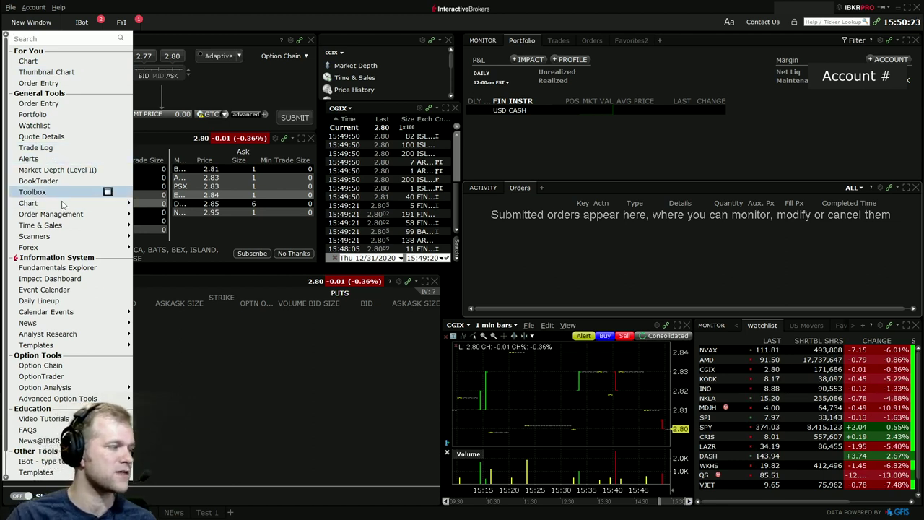
mouse_move(51, 226)
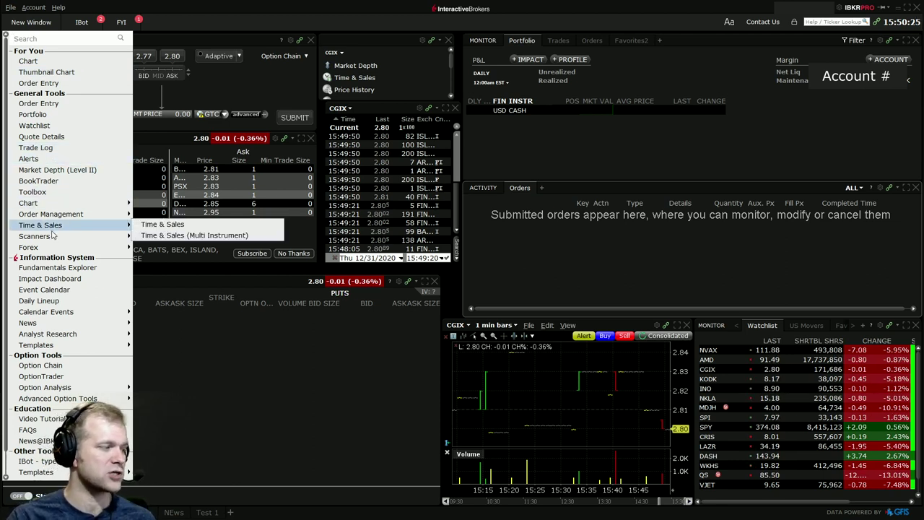
- Open the Watchlist's market data column configuration and expand the Options group of available columns
left_click(885, 337)
right_click(885, 335)
left_click(892, 339)
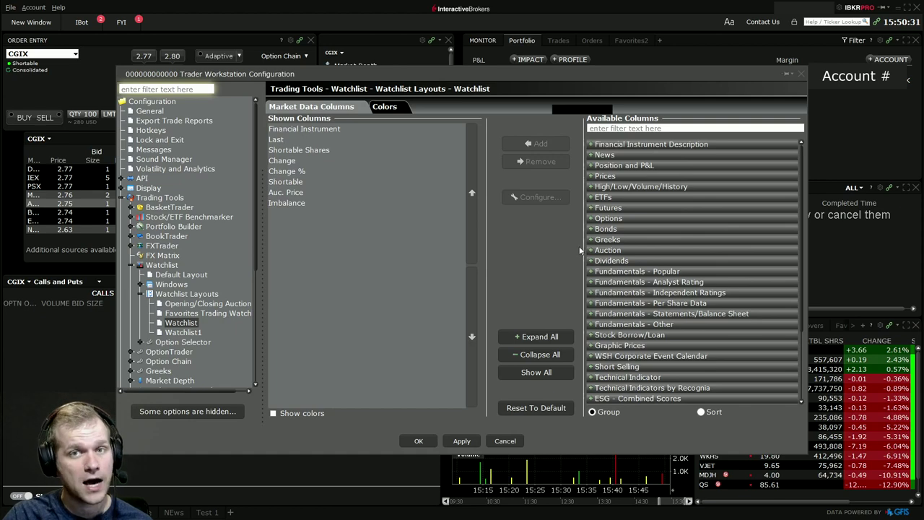
left_click(591, 219)
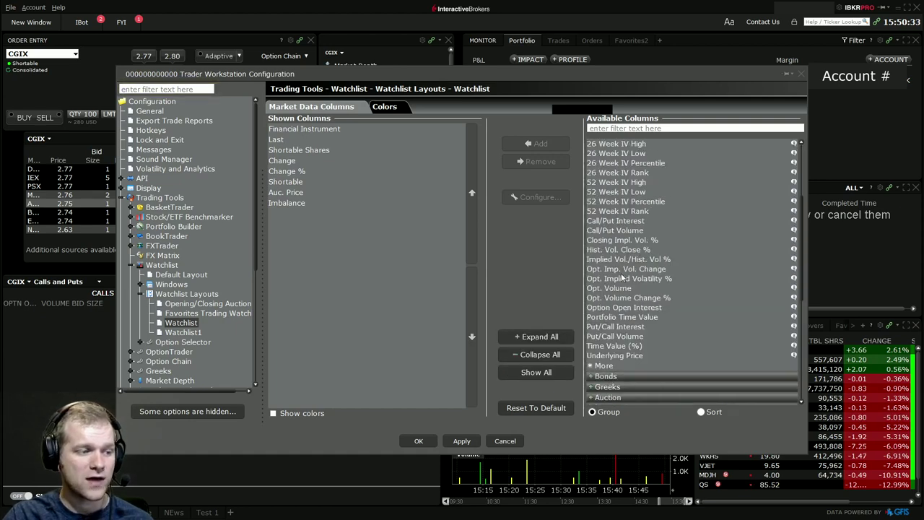
- Examine the available columns in the ETFs group, collapse the ETFs and Options groups, and look through the remaining column groups
left_click(591, 197)
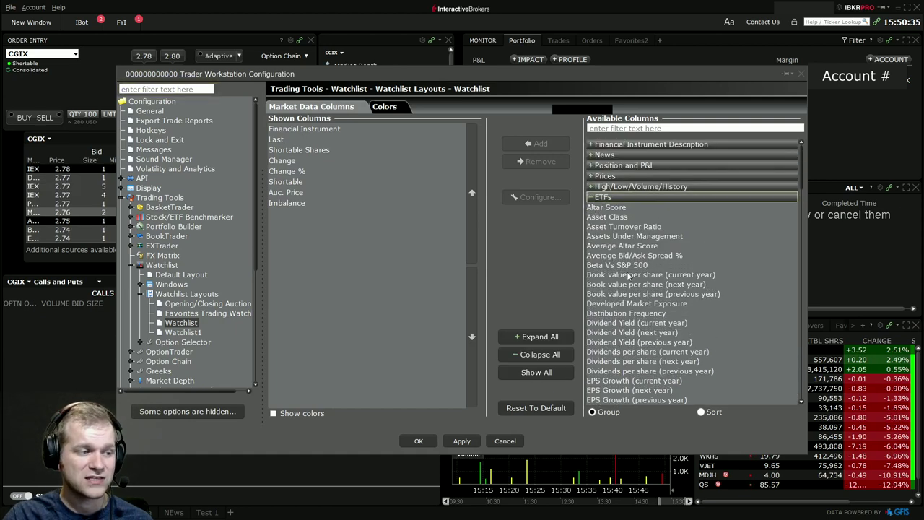
scroll(671, 293, "down", 15)
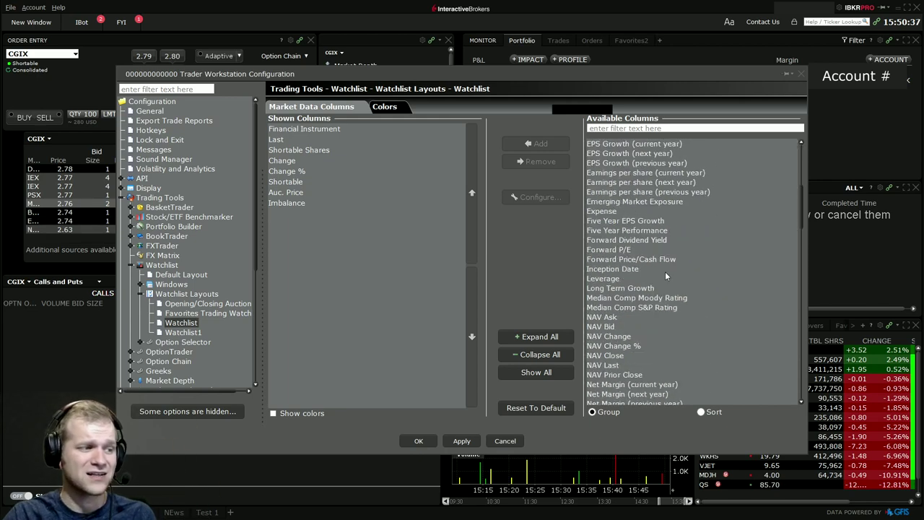
scroll(671, 307, "down", 5)
scroll(672, 310, "up", 20)
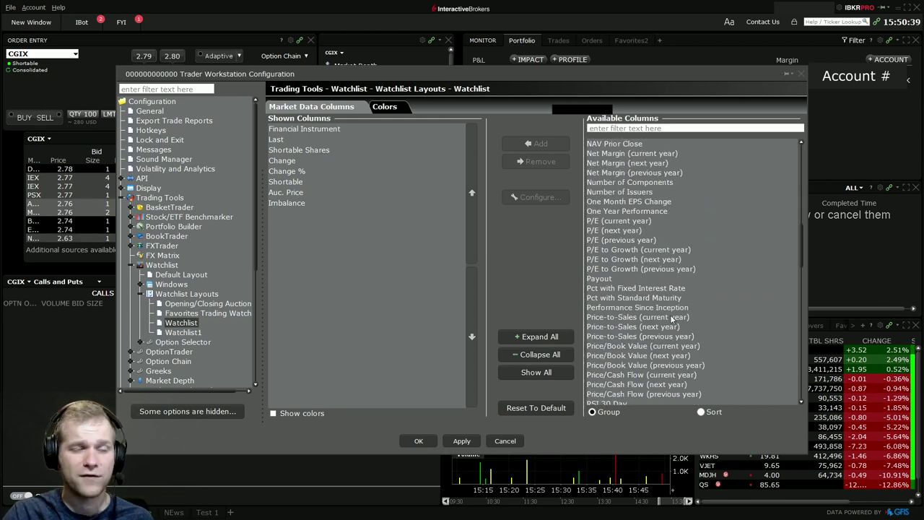
left_click(591, 197)
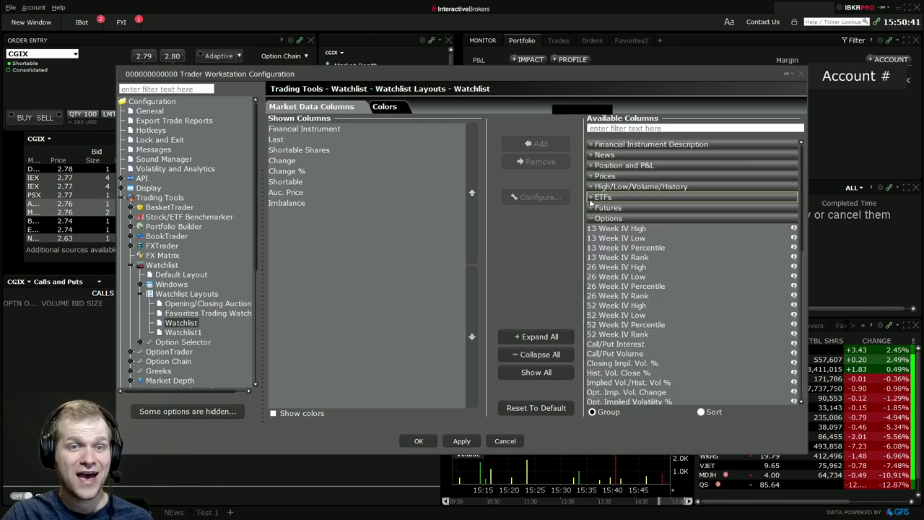
left_click(591, 218)
scroll(596, 233, "down", 3)
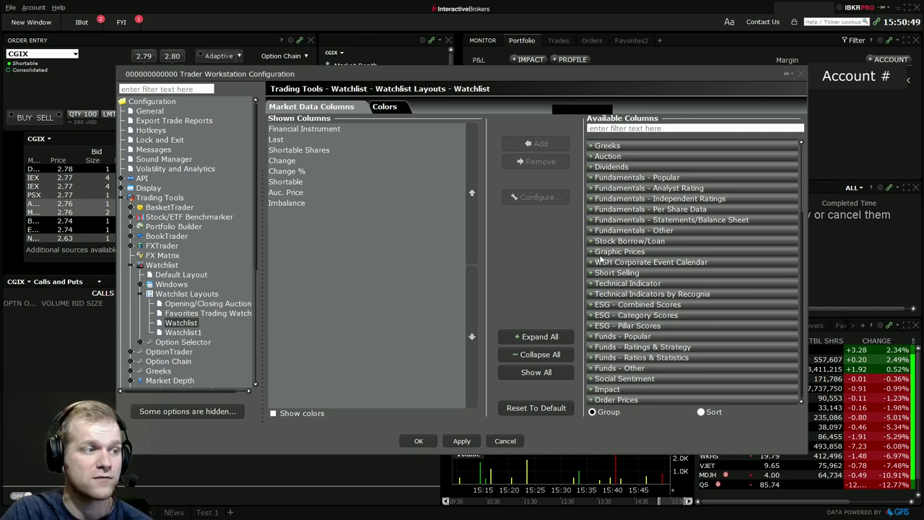
- View the Watchlist's default color settings, return to its market data columns, and close the configuration without changes
left_click(394, 108)
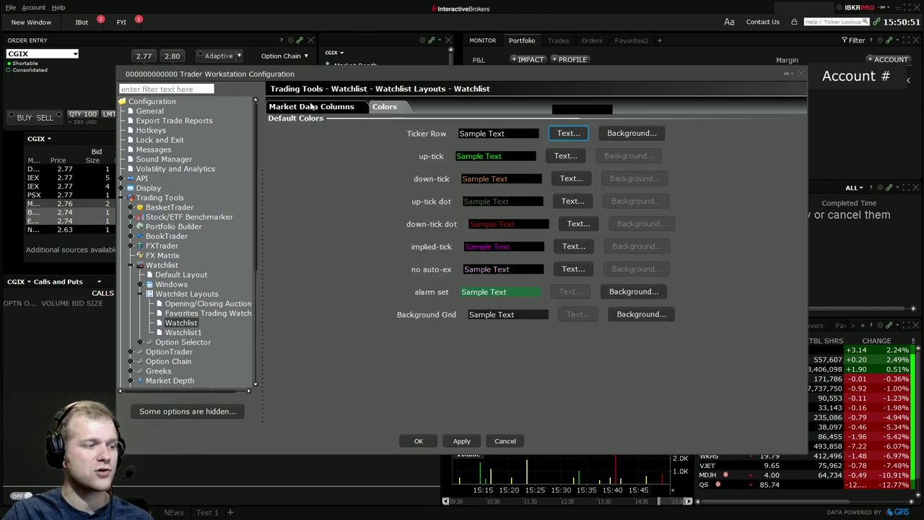
left_click(311, 107)
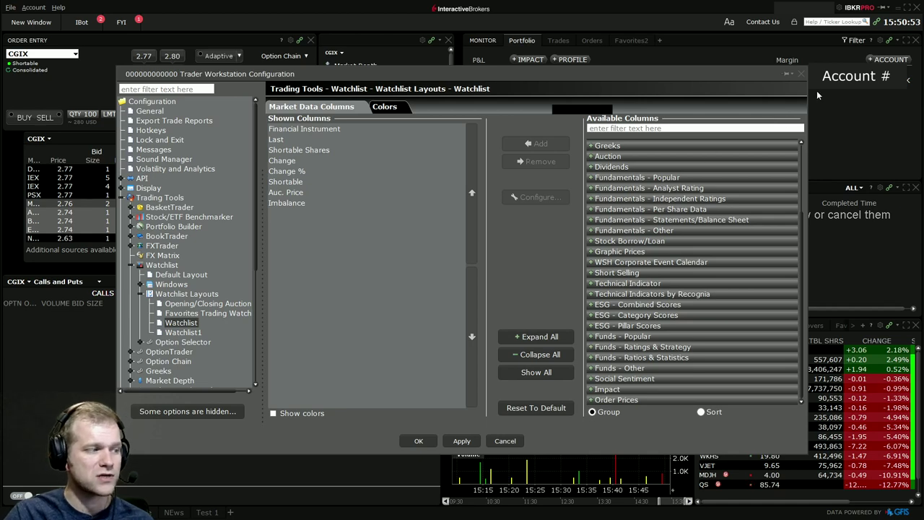
left_click(801, 74)
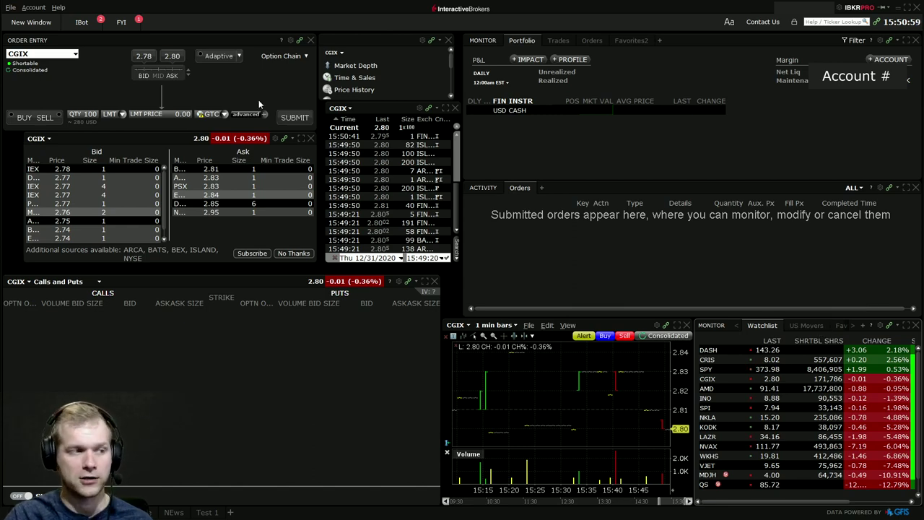
- Open the Global Configuration, look through its full category tree, and close it without changes
left_click(11, 7)
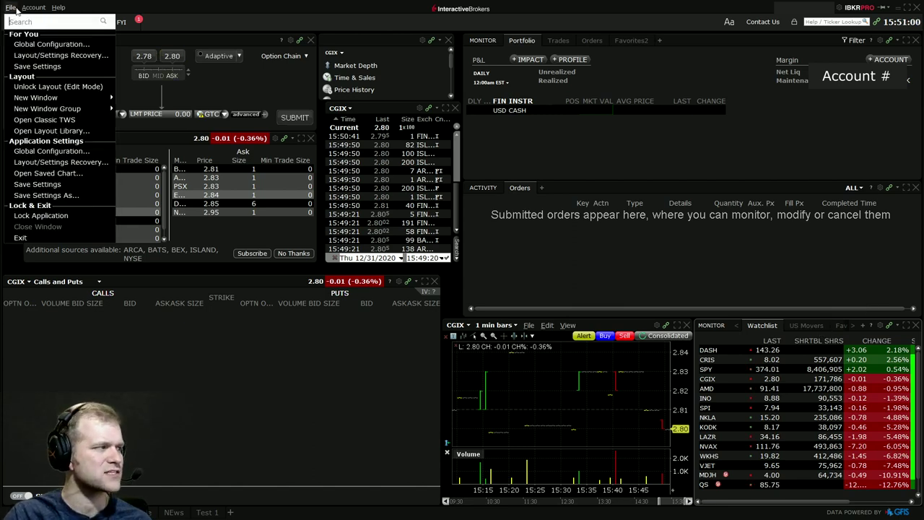
left_click(31, 44)
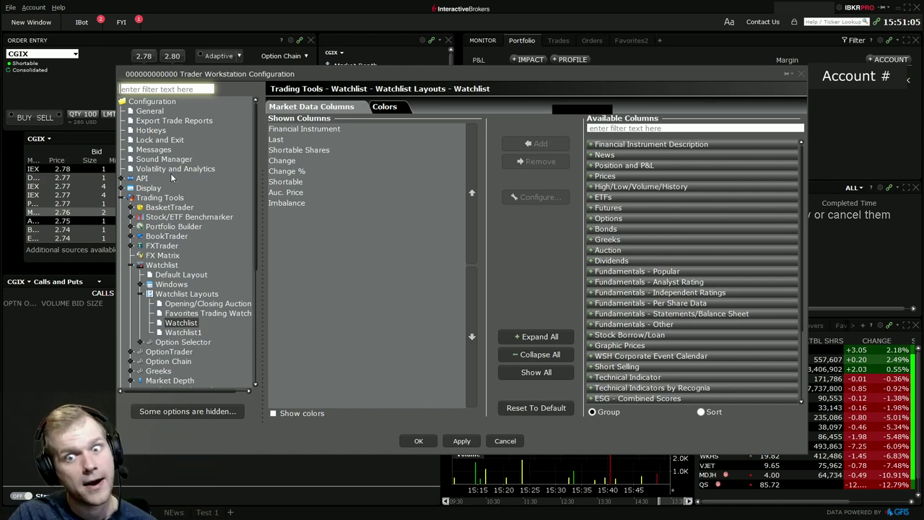
scroll(182, 267, "down", 7)
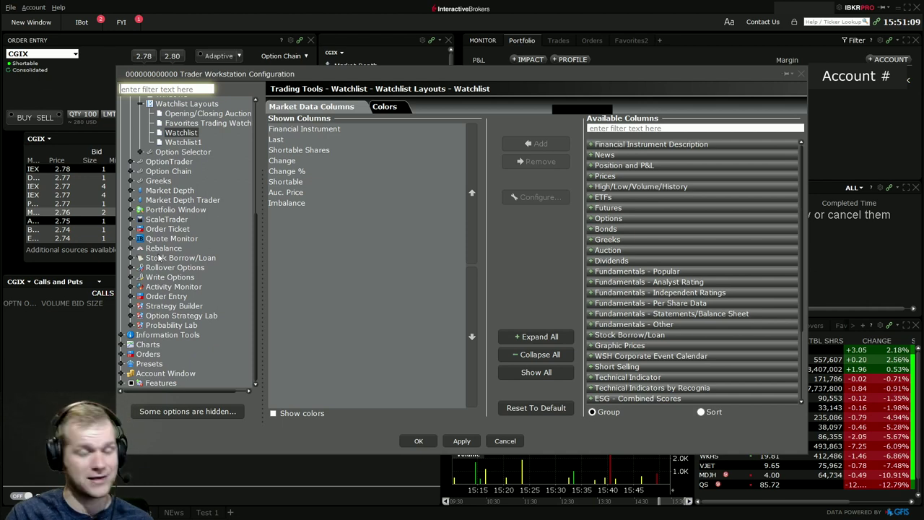
scroll(160, 257, "up", 7)
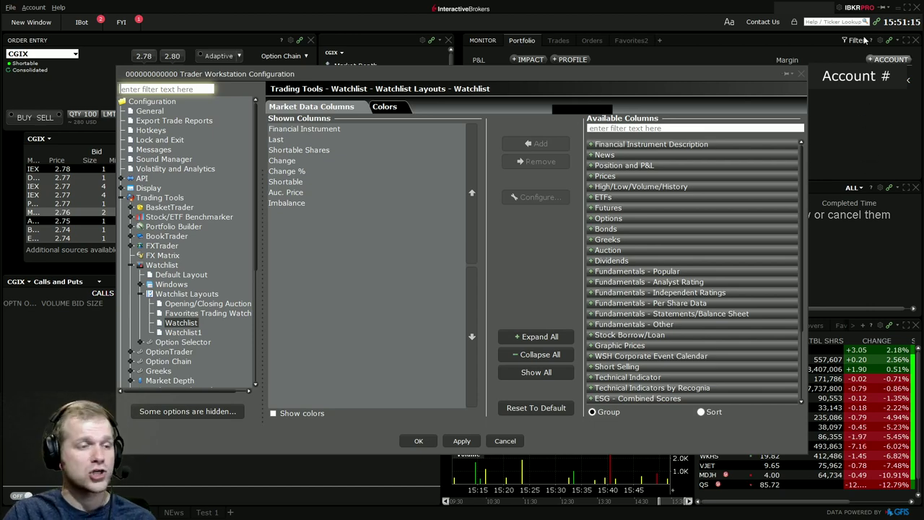
left_click(803, 75)
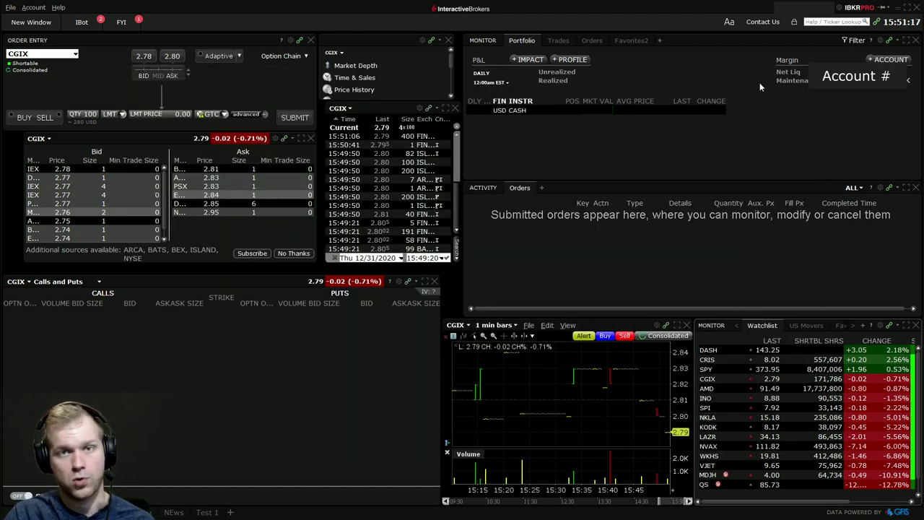
- Look through the tools available as new windows without adding one, and switch to the Test 1 layout
left_click(31, 22)
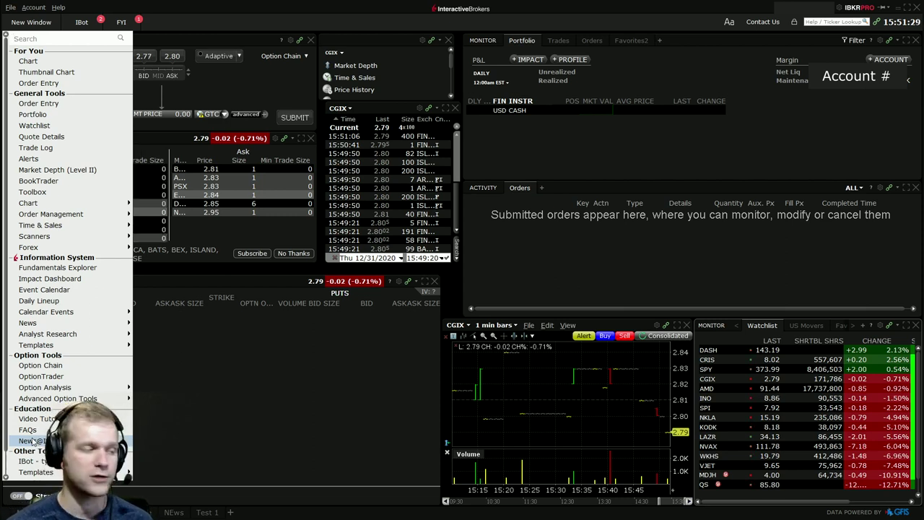
left_click(225, 413)
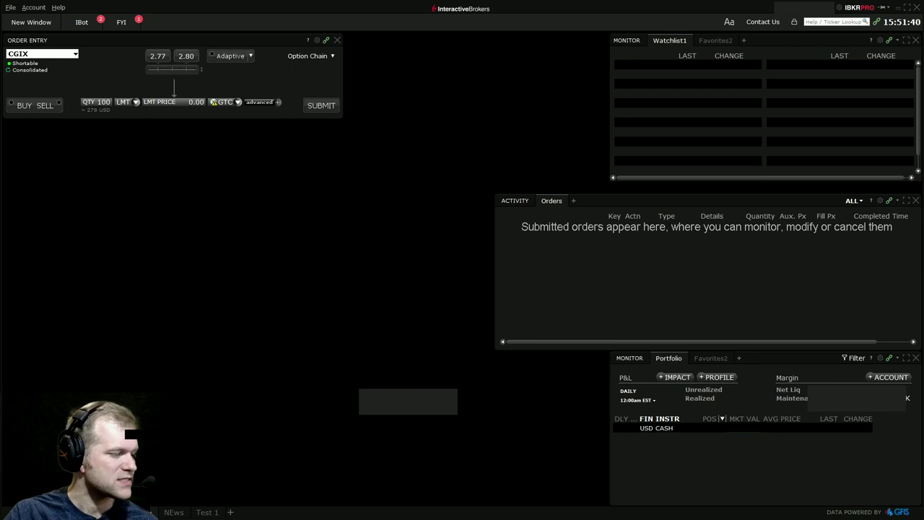
left_click(207, 512)
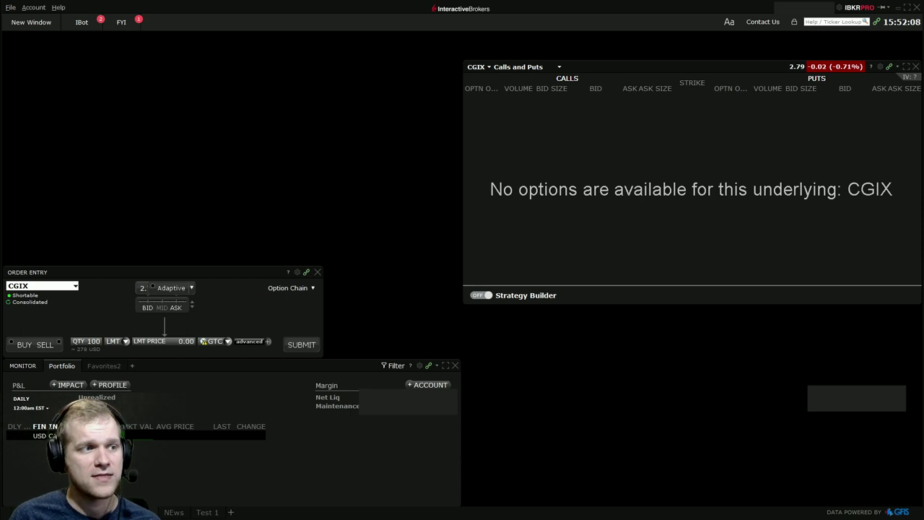
- Add a Fundamentals Explorer window from the Information System tools and load AAPL in it
left_click(31, 21)
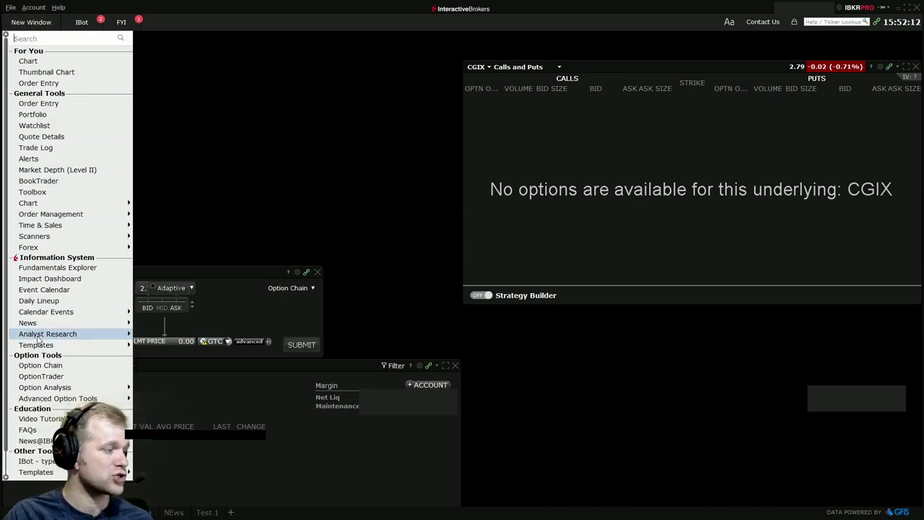
left_click(230, 142)
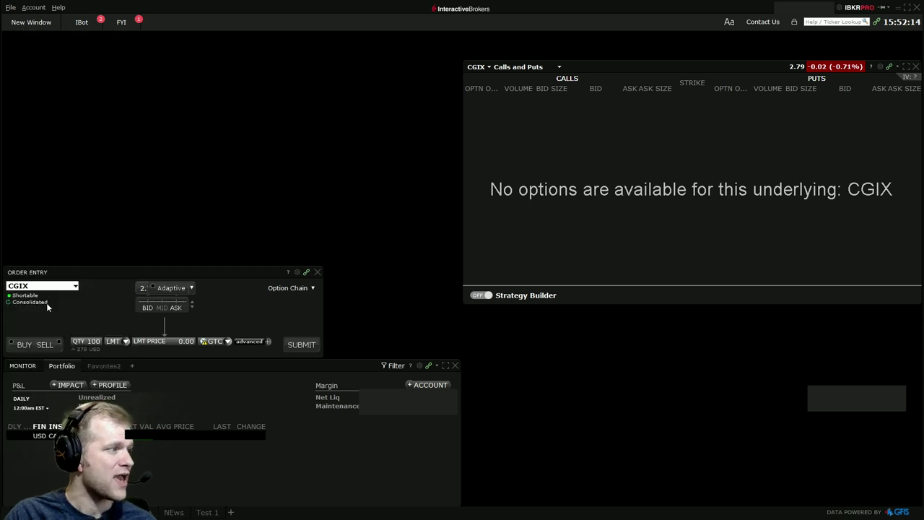
left_click(31, 21)
mouse_move(56, 348)
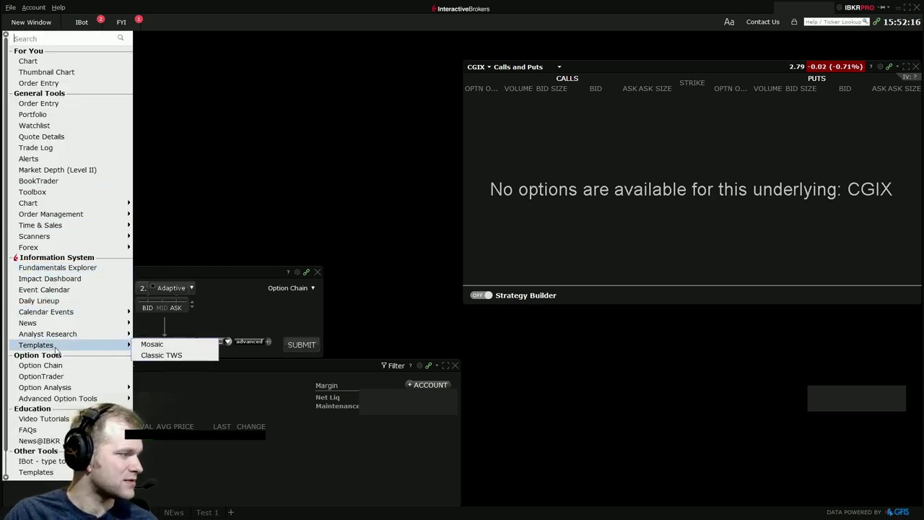
mouse_move(55, 326)
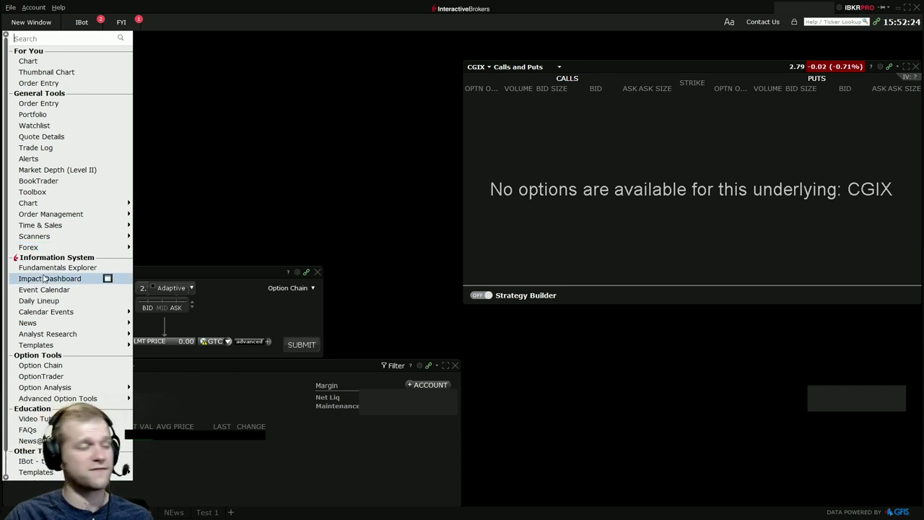
left_click(107, 267)
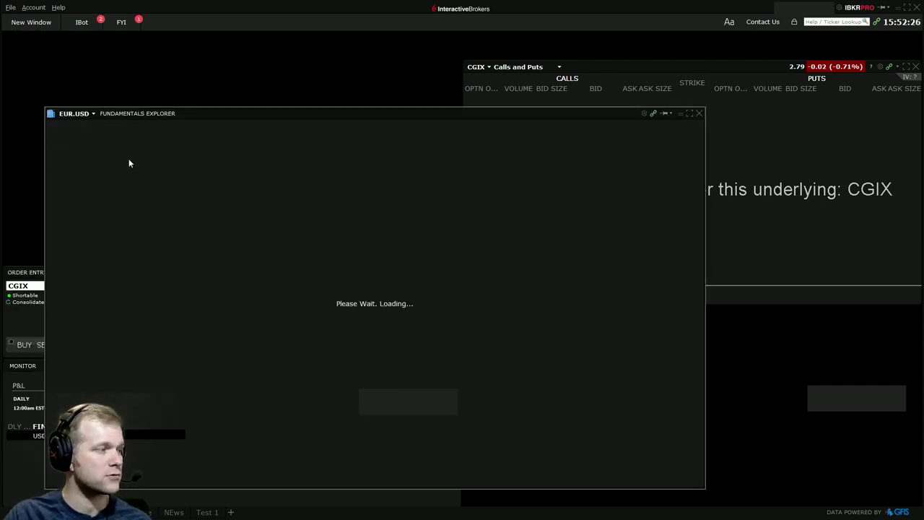
left_click(70, 115)
type("AAPL")
key("Return")
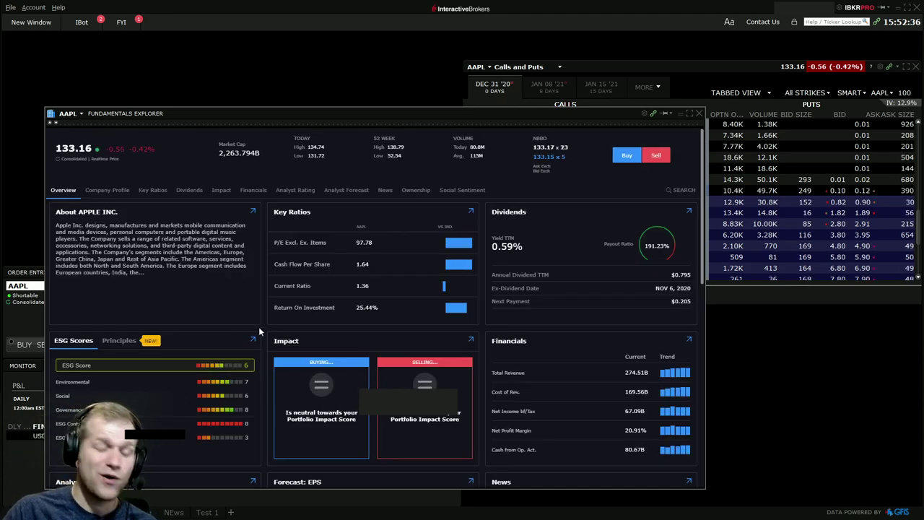
- Look through the AAPL overview in Fundamentals Explorer and close the window
scroll(268, 321, "down", 10)
scroll(271, 327, "up", 12)
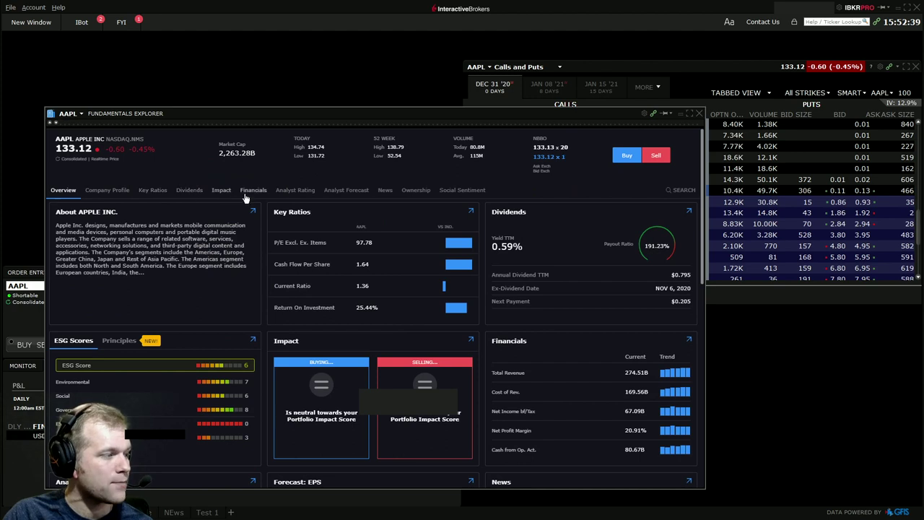
left_click(699, 113)
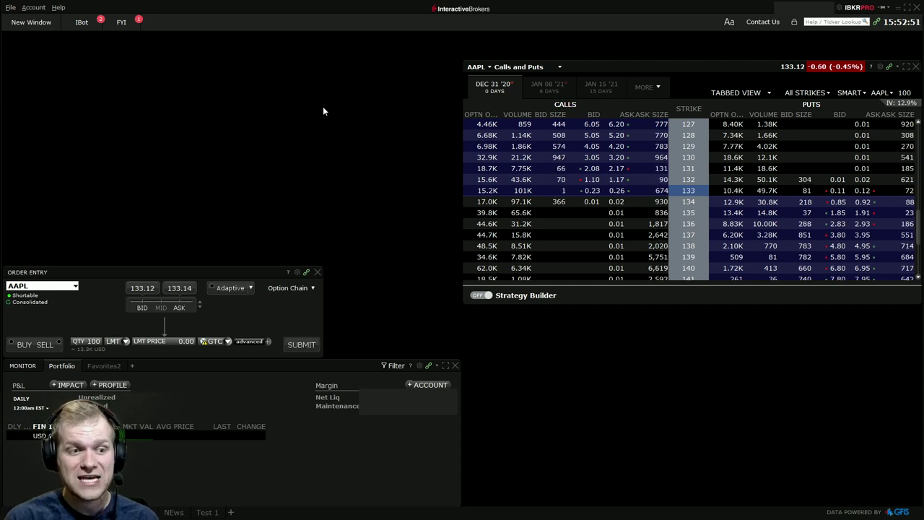
- View IBot's list of suggested requests and close its window
left_click(83, 23)
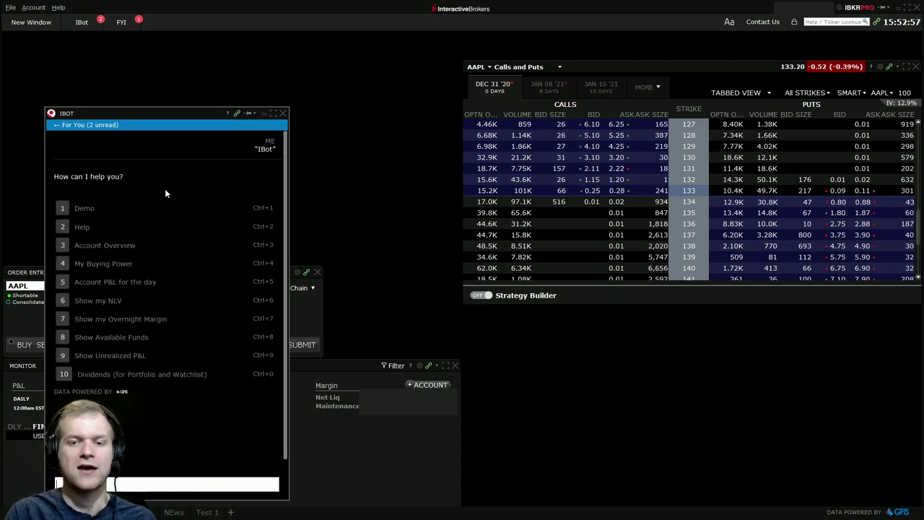
left_click(283, 114)
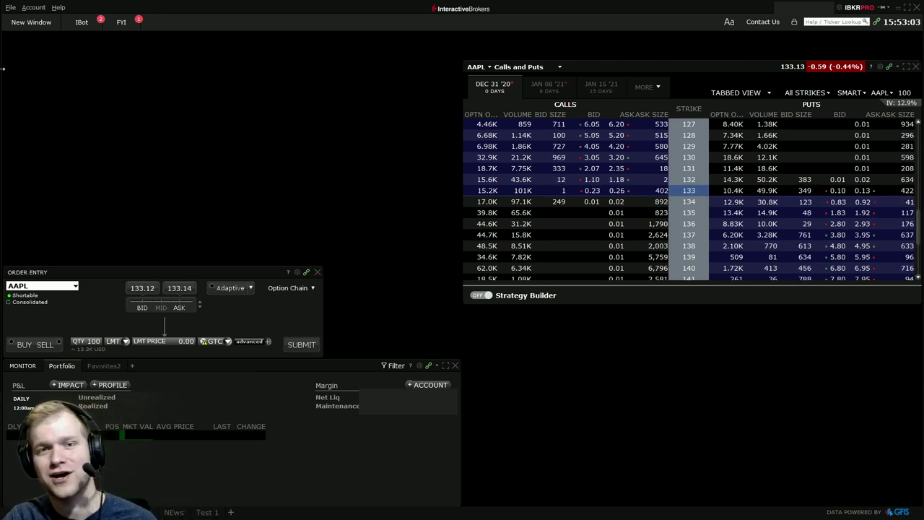
- Look over the new window tools once more and return to the main trading layout
left_click(32, 22)
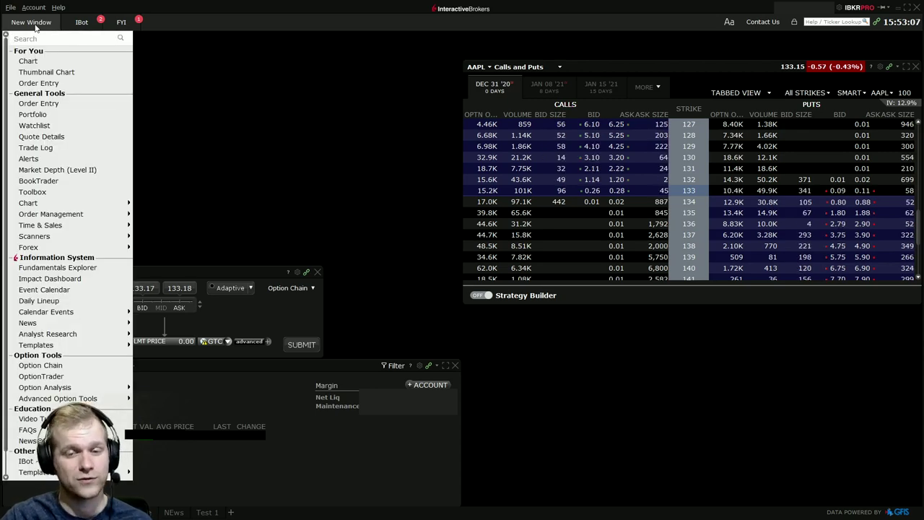
left_click(261, 164)
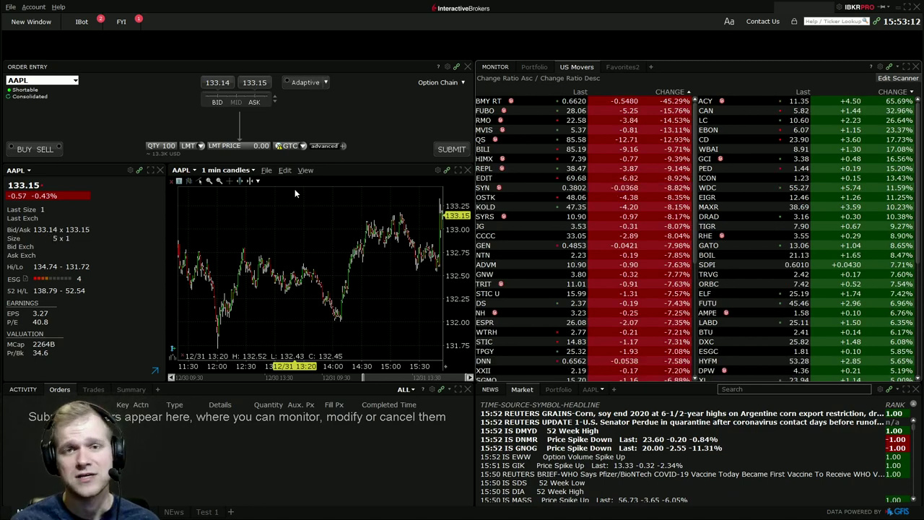
left_click(29, 511)
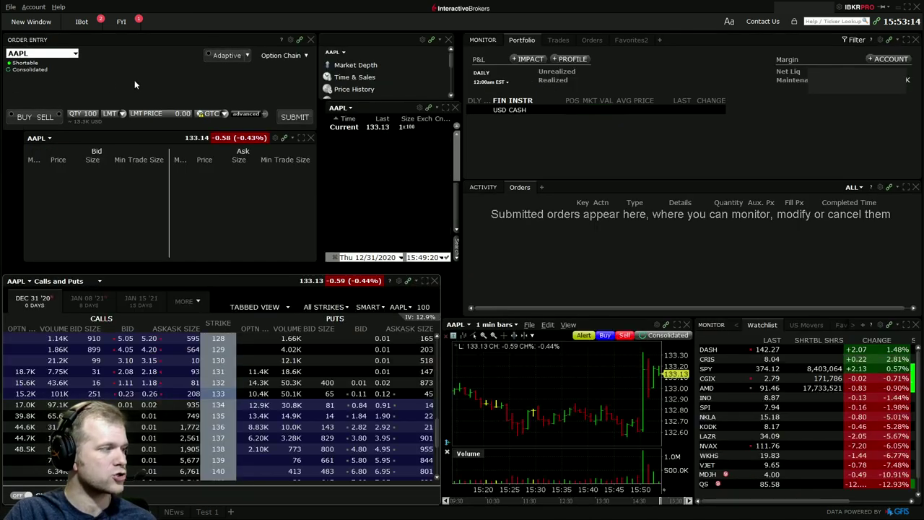
- Examine the full list of order types in AAPL's order entry, including the extended ones, without changing the type
left_click(114, 113)
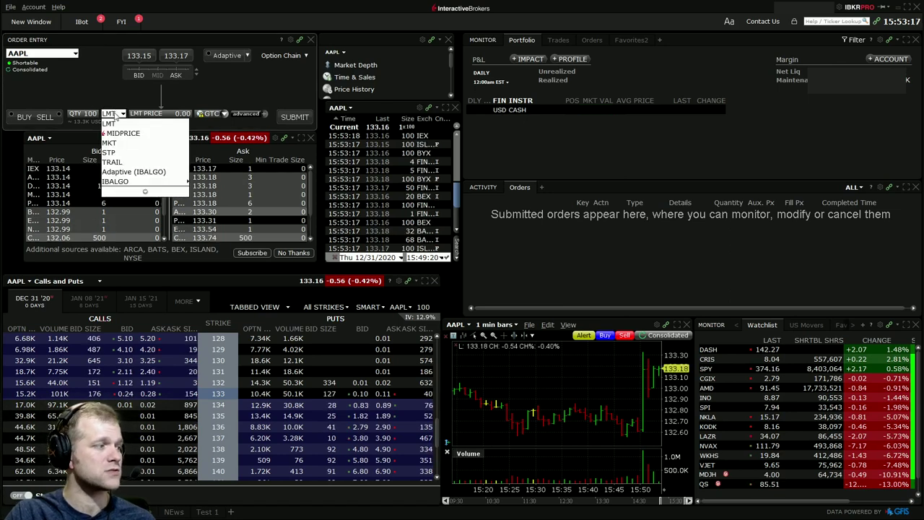
left_click(144, 191)
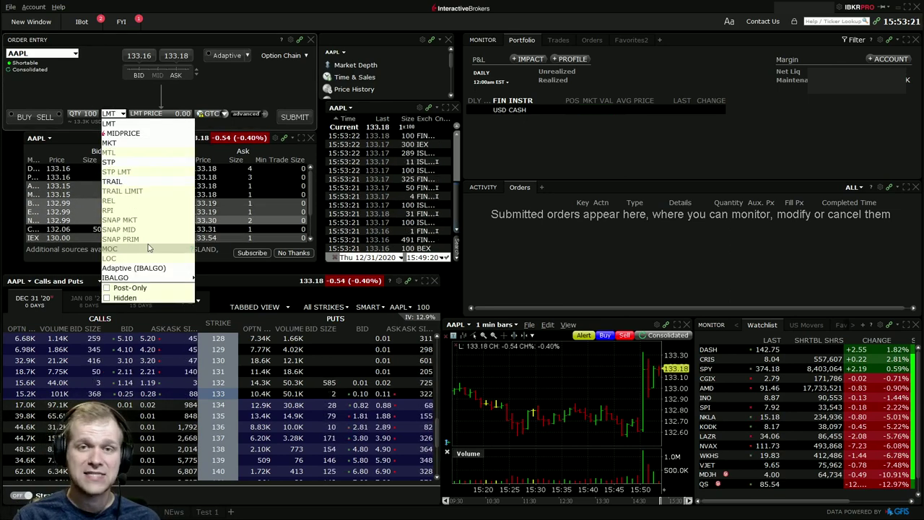
left_click(62, 75)
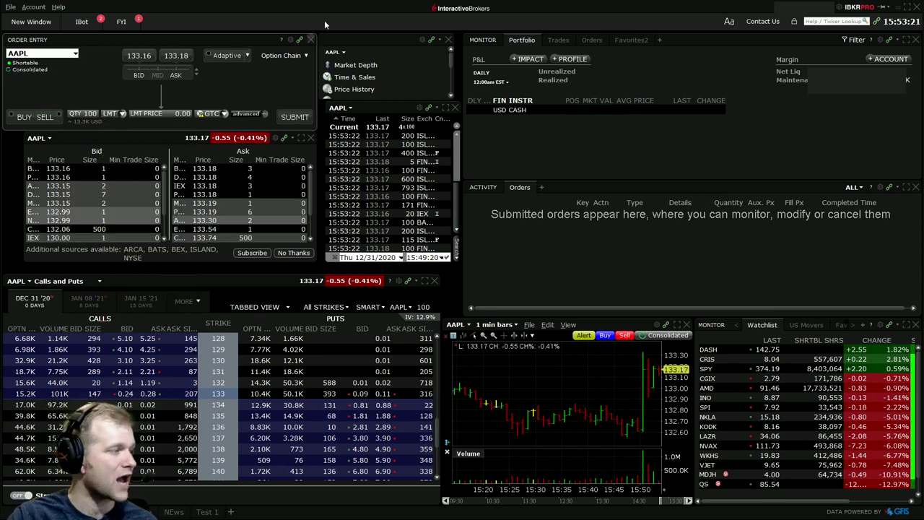
- Load ORCL in the order entry and select the bid of the 65-strike put in the option chain
left_click(41, 54)
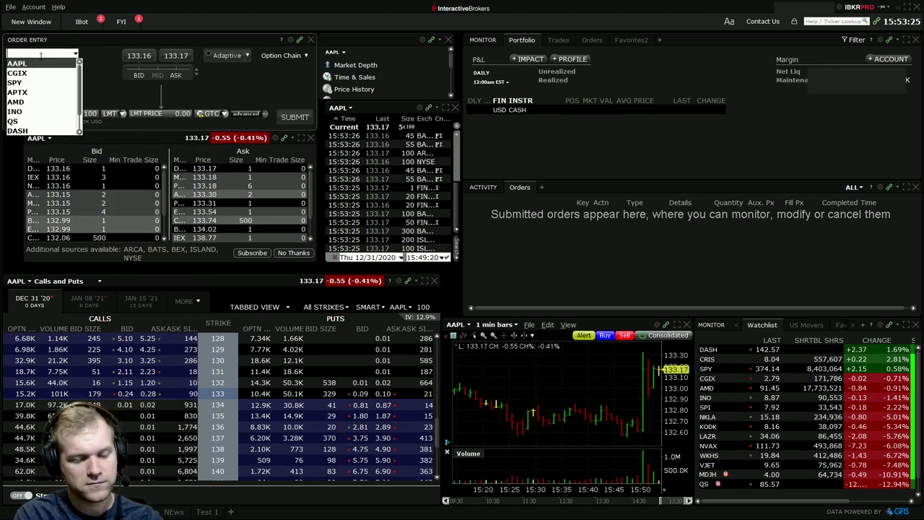
type("ORCL")
key("Return")
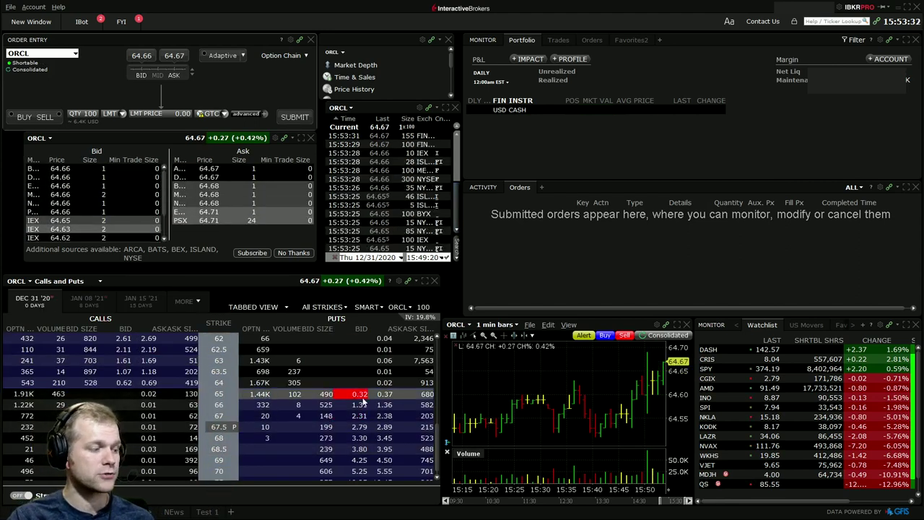
left_click(361, 394)
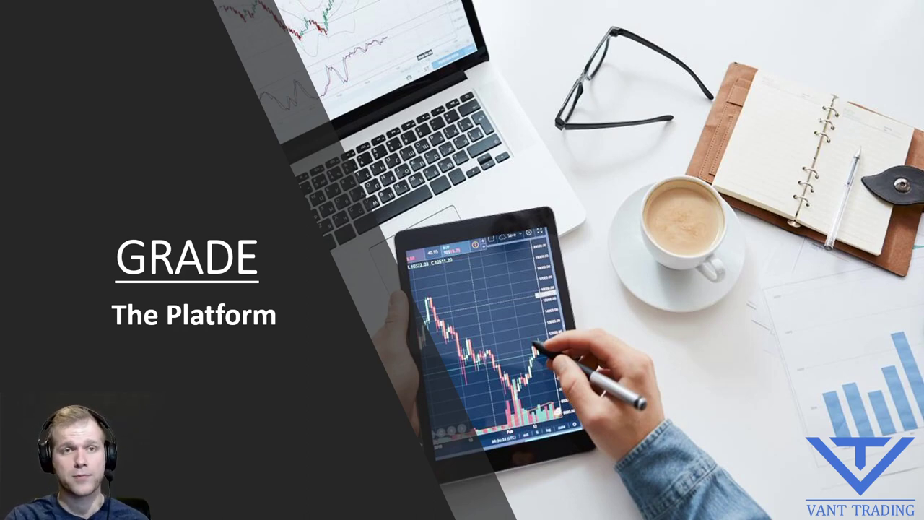
key("Right")
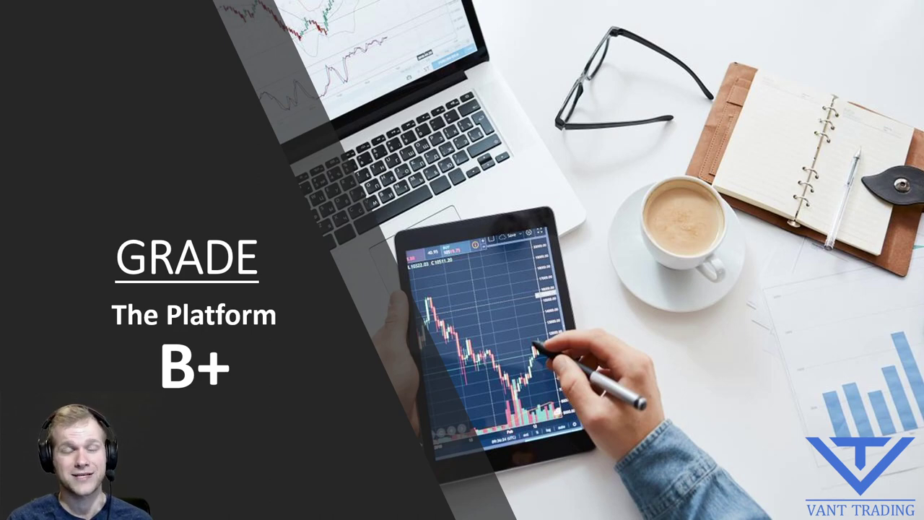